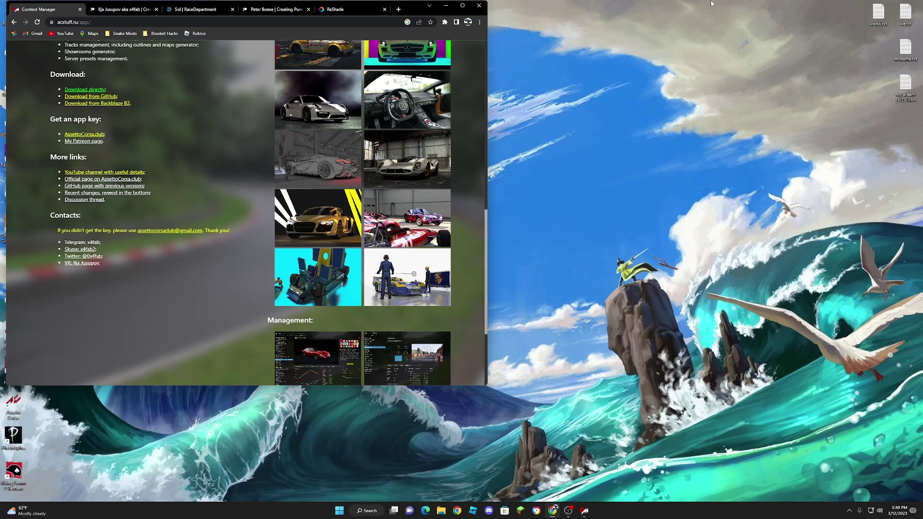
- Review the Content Manager page and download the app through the direct download link
scroll(213, 116, up, 10)
scroll(212, 117, up, 2)
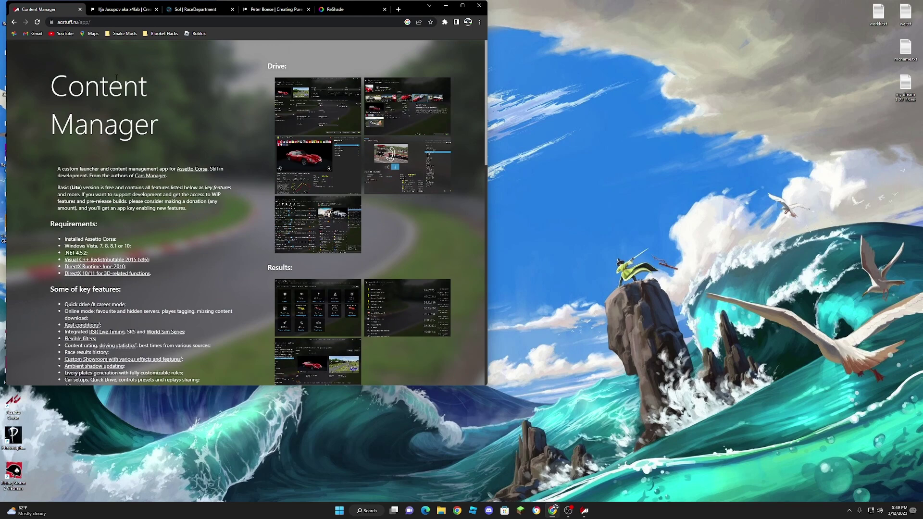
scroll(122, 106, down, 7)
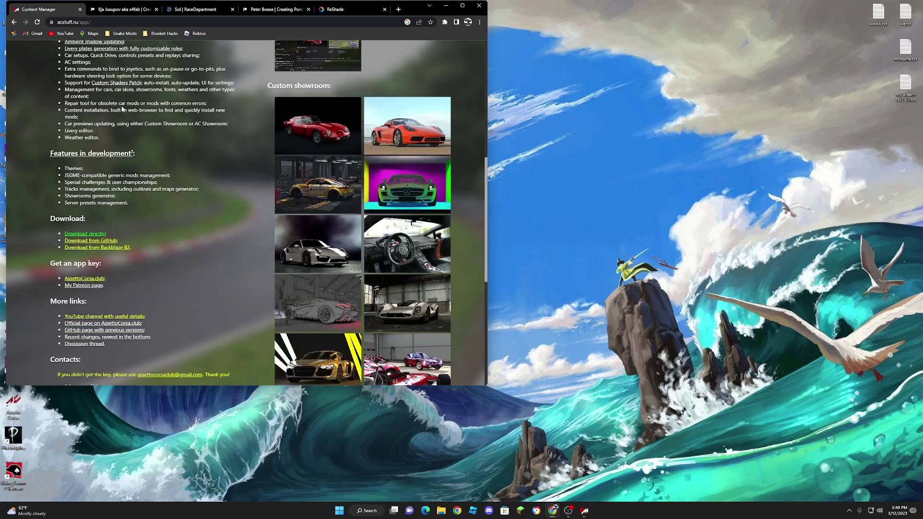
click(82, 235)
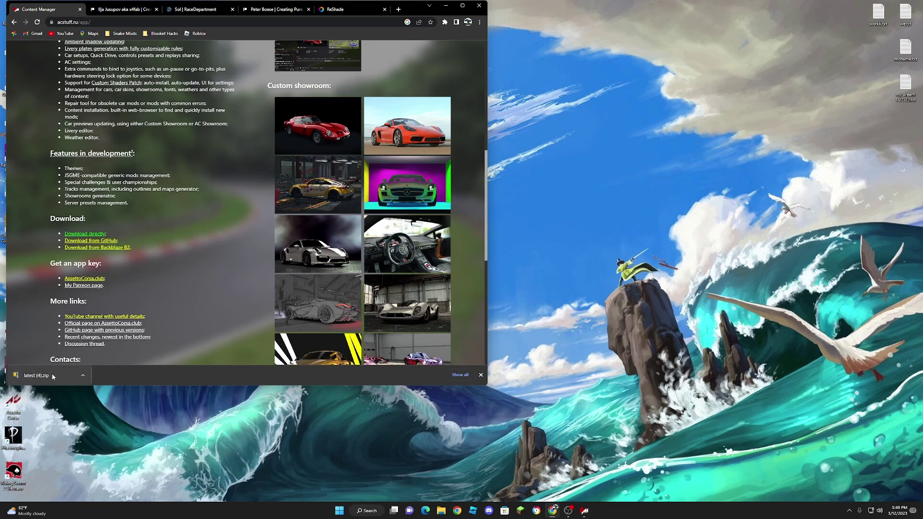
- Extract latest (4).zip in the Downloads folder and launch Content Manager.exe from the extracted folder
right_click(51, 373)
click(95, 409)
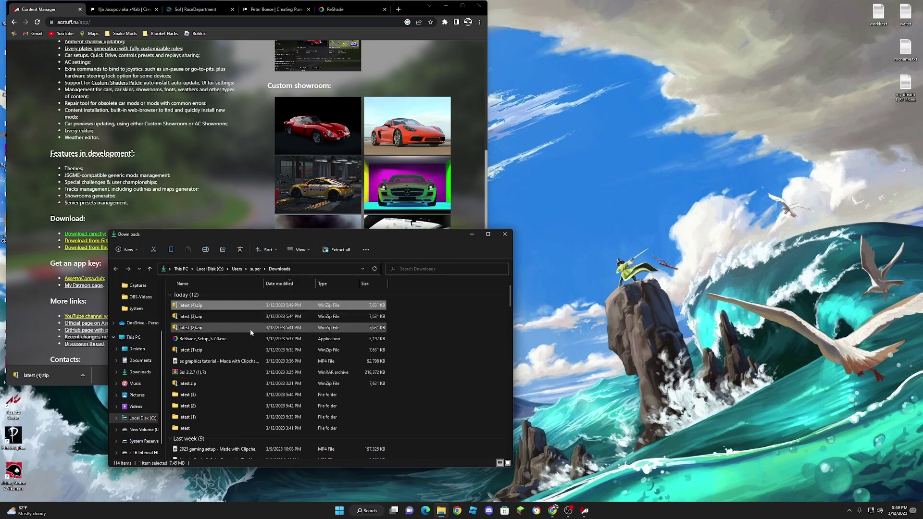
right_click(199, 307)
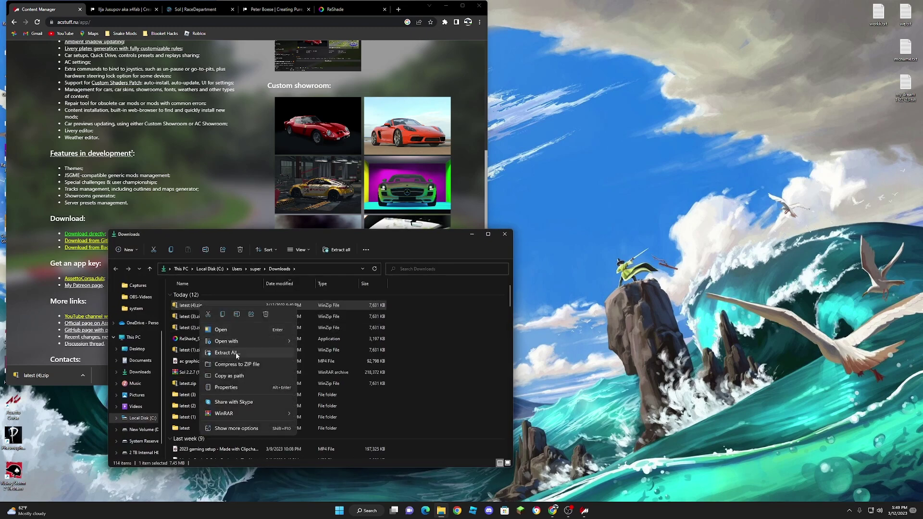
click(227, 353)
click(527, 324)
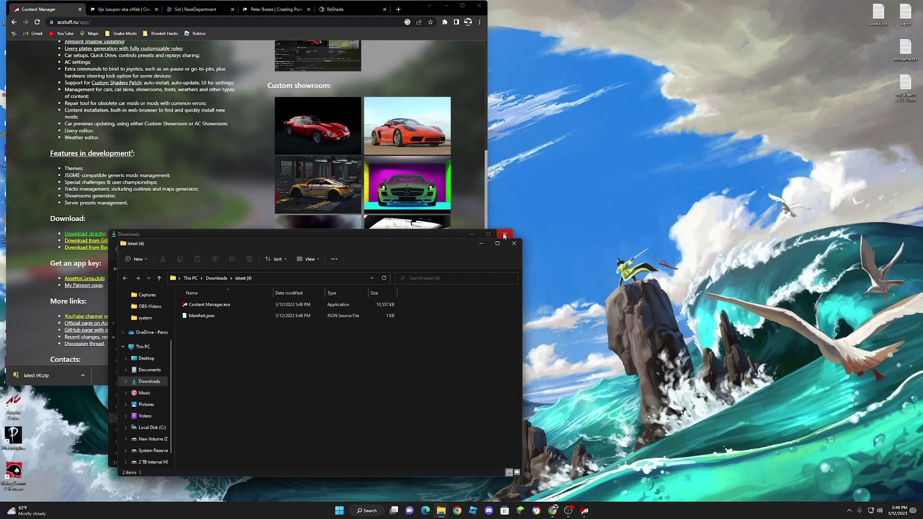
double_click(292, 306)
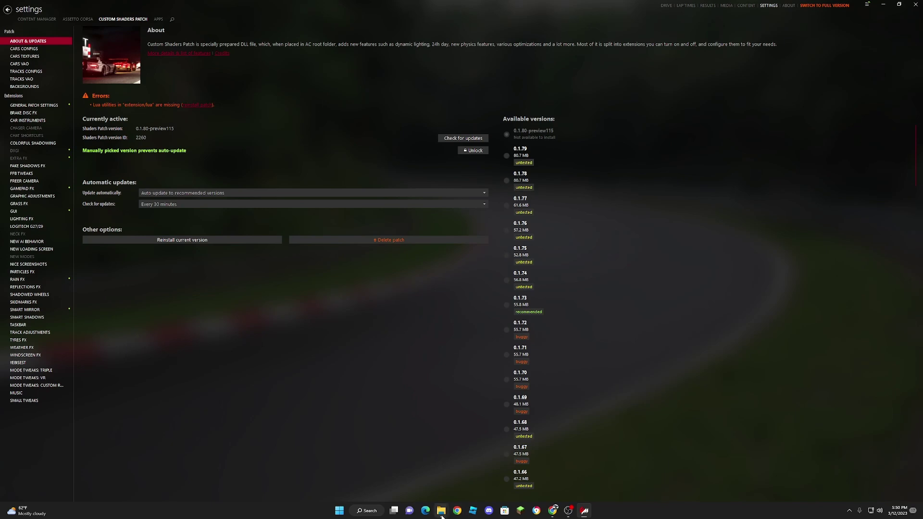
- Locate the assettocorsa folder under SteamLibrary\steamapps\common on the D: drive and close the file window
mouse_move(442, 513)
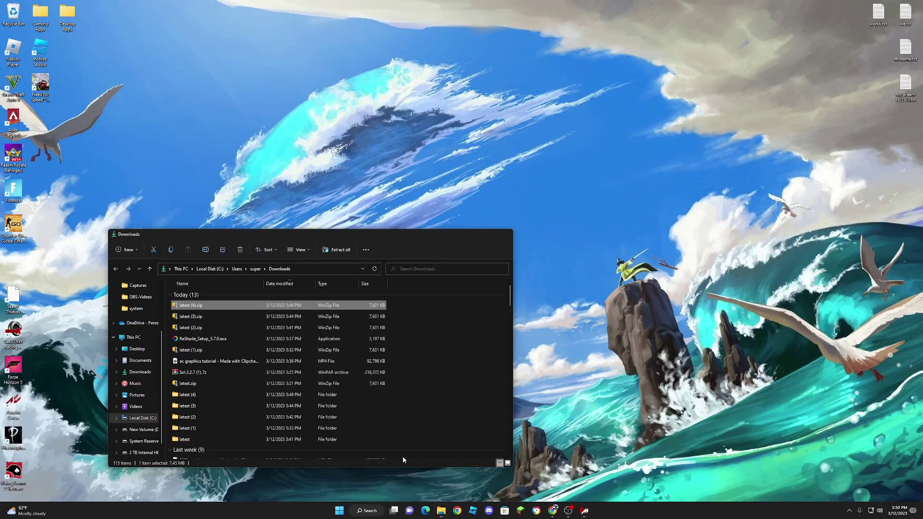
click(403, 456)
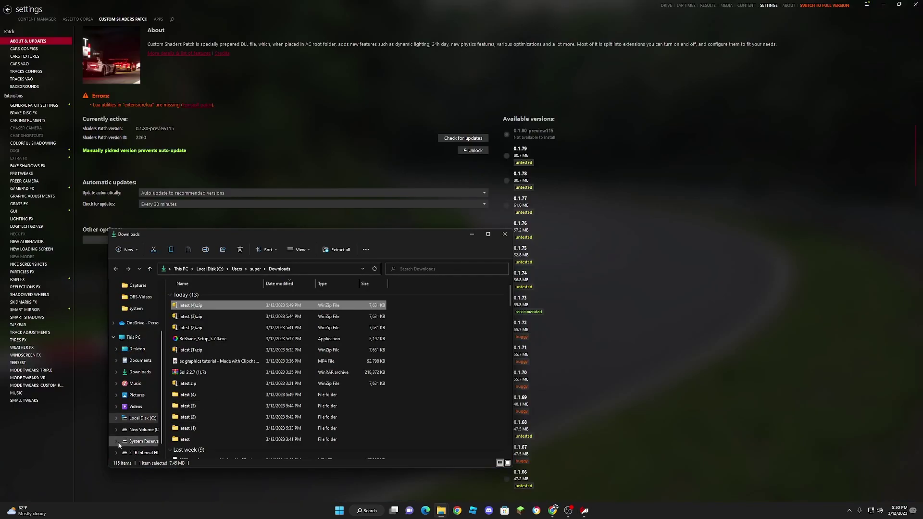
click(144, 429)
double_click(198, 307)
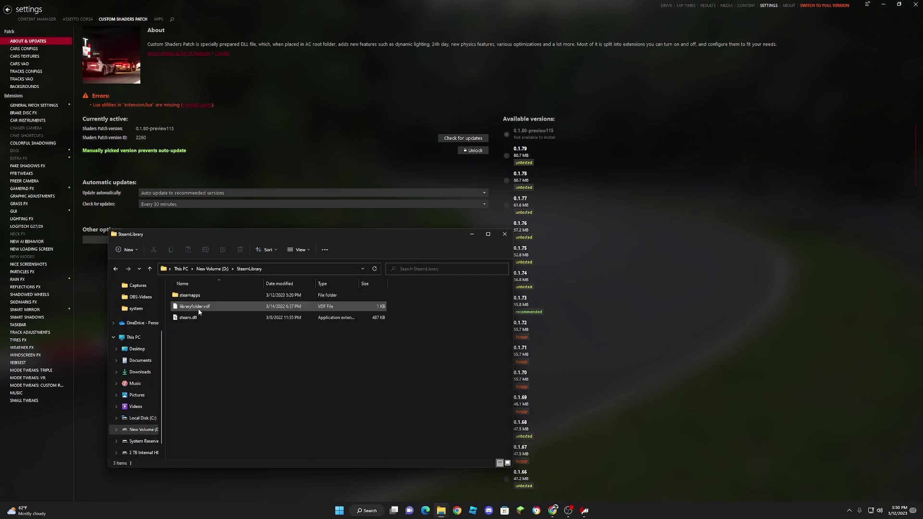
double_click(185, 296)
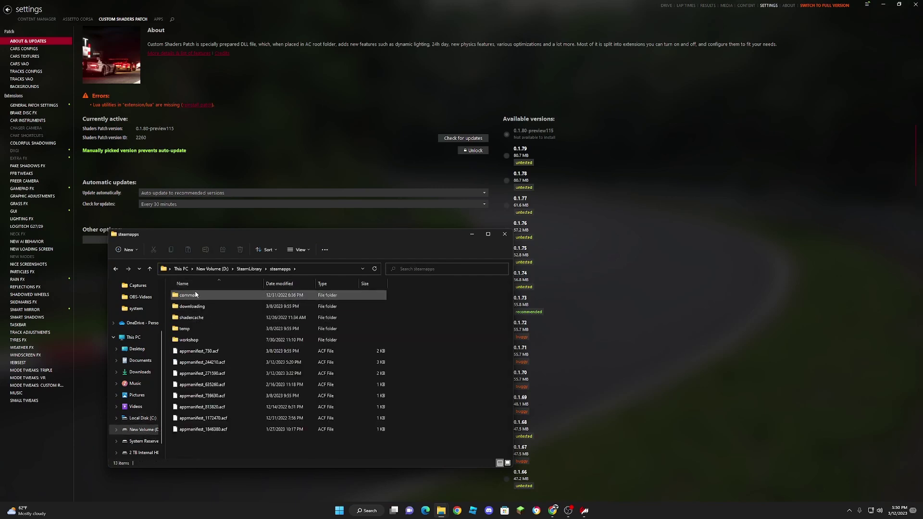
click(194, 296)
double_click(195, 297)
key(Down)
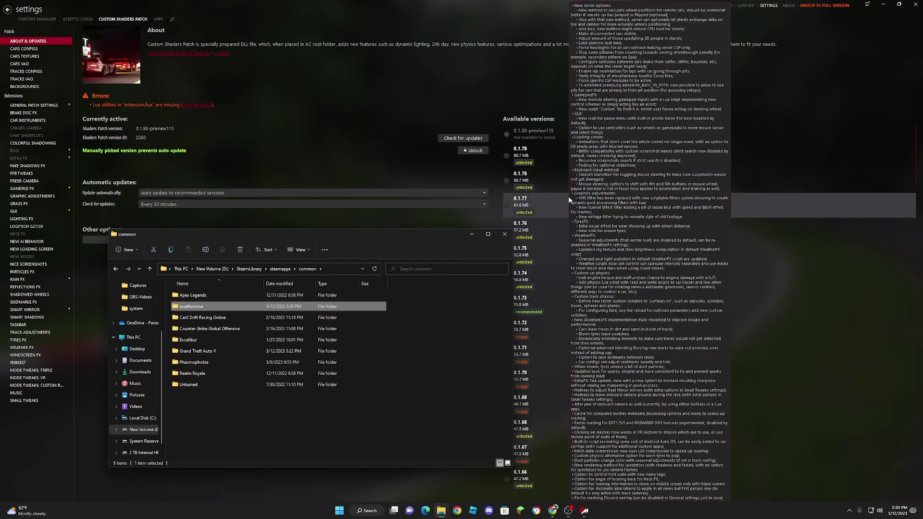
click(504, 234)
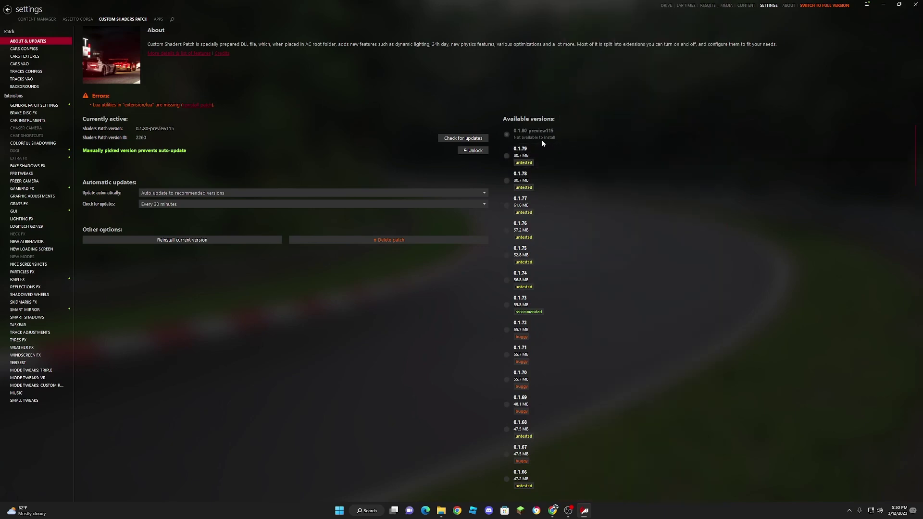
- Switch to the browser and open the Custom Shaders Patch creator's Patreon posts page
click(553, 513)
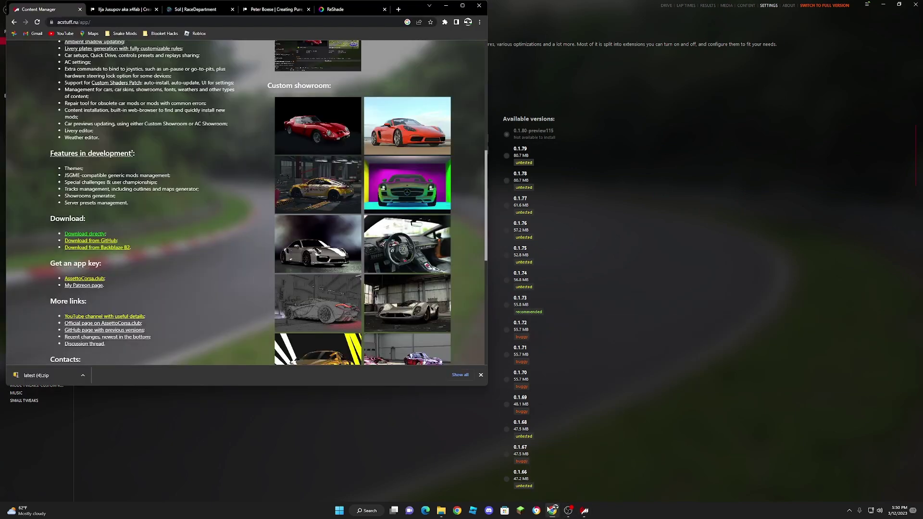
click(126, 9)
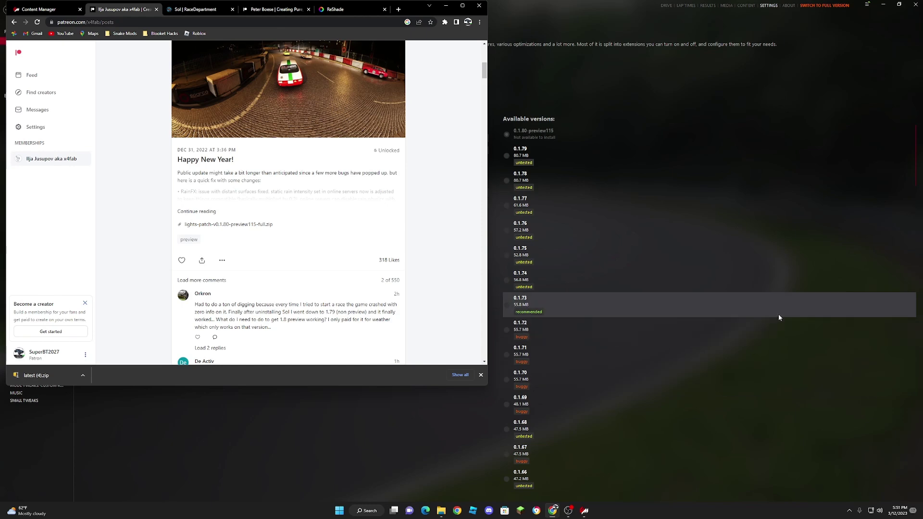
- Look over the available mod updates in Content Manager and install Custom Shaders Patch version 0.1.71
click(869, 5)
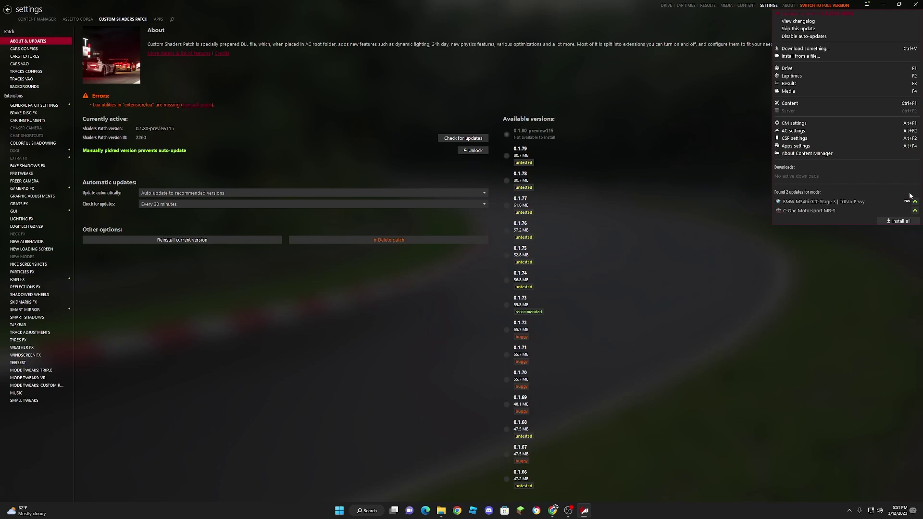
mouse_move(902, 207)
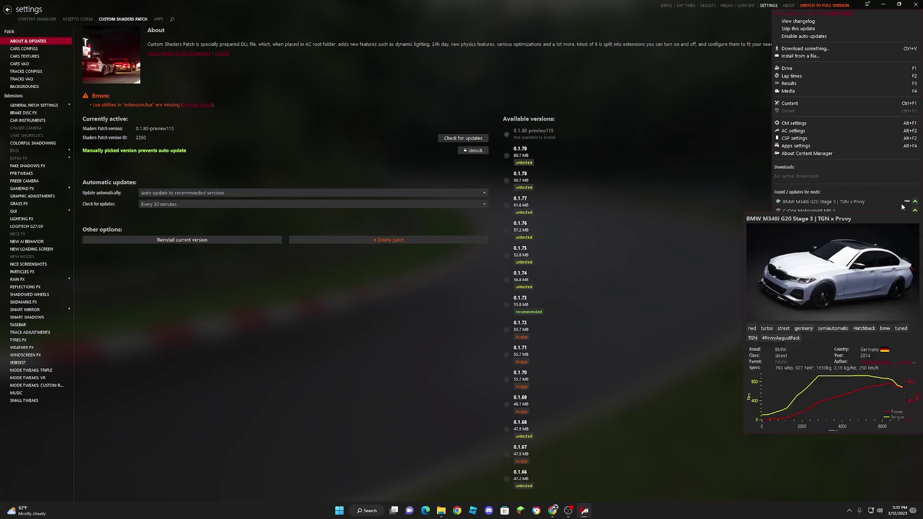
click(897, 204)
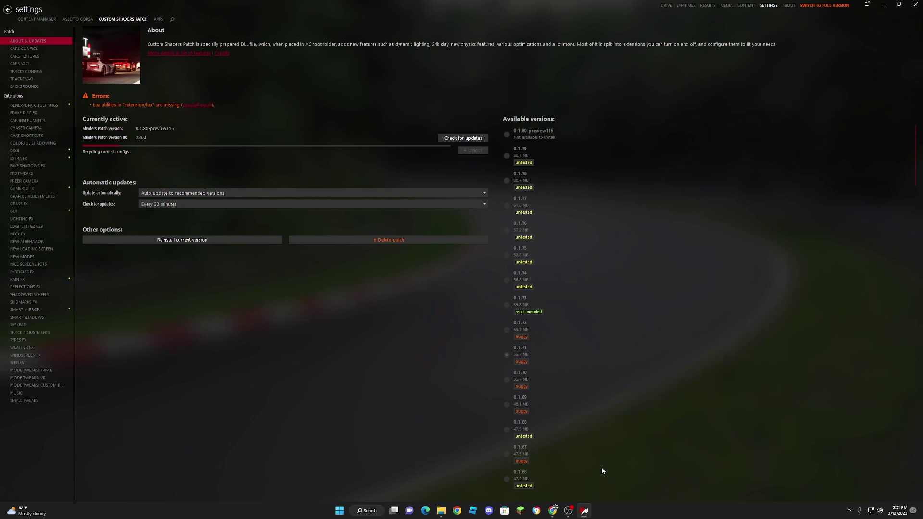
- Open the Sol page on RaceDepartment in the browser and follow the MEGA download link for Sol 2.2.7
mouse_move(553, 516)
click(551, 470)
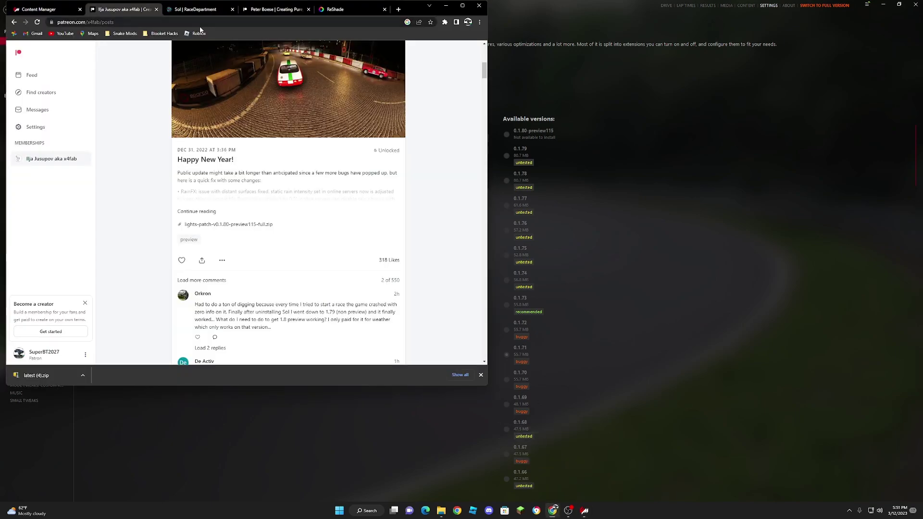
click(190, 9)
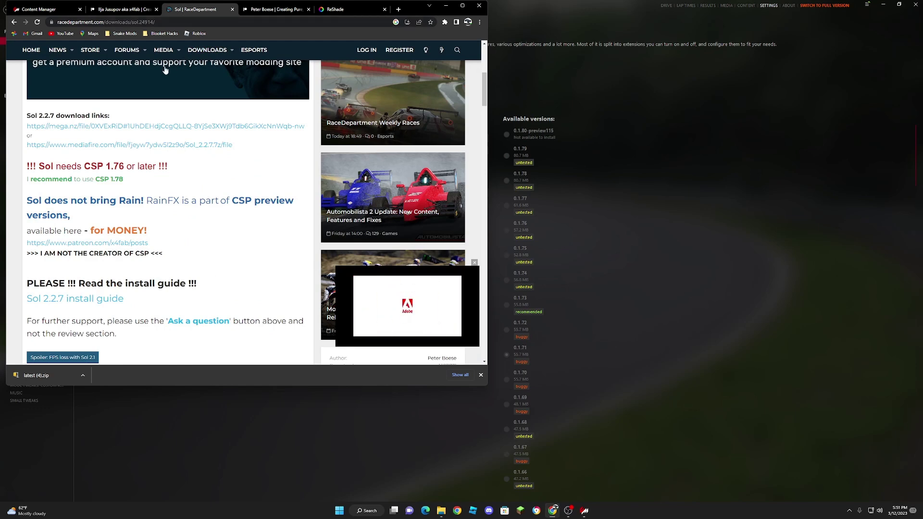
scroll(146, 72, up, 4)
scroll(144, 144, down, 2)
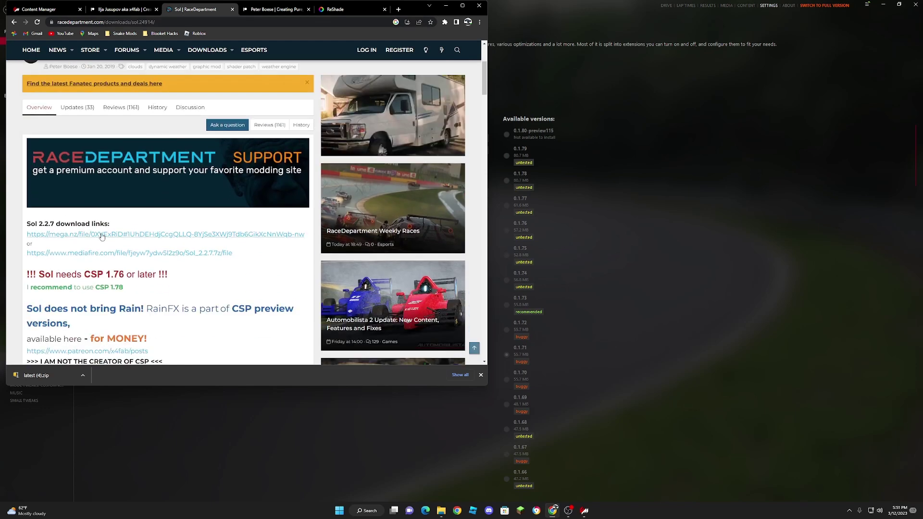
click(93, 236)
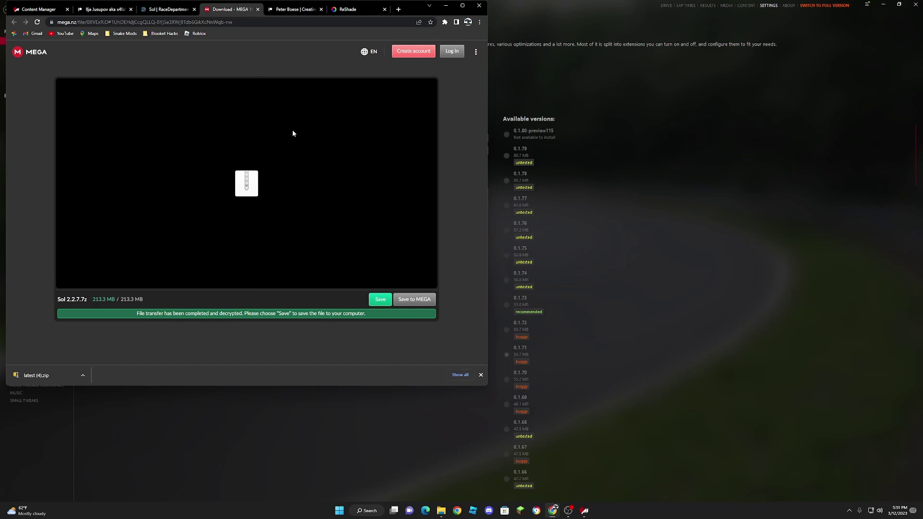
- Open Sol 2.2.7 (1).7z from Downloads in WinRAR and select the apps, content, extension and system folders inside Sol 2.2.7
mouse_move(449, 513)
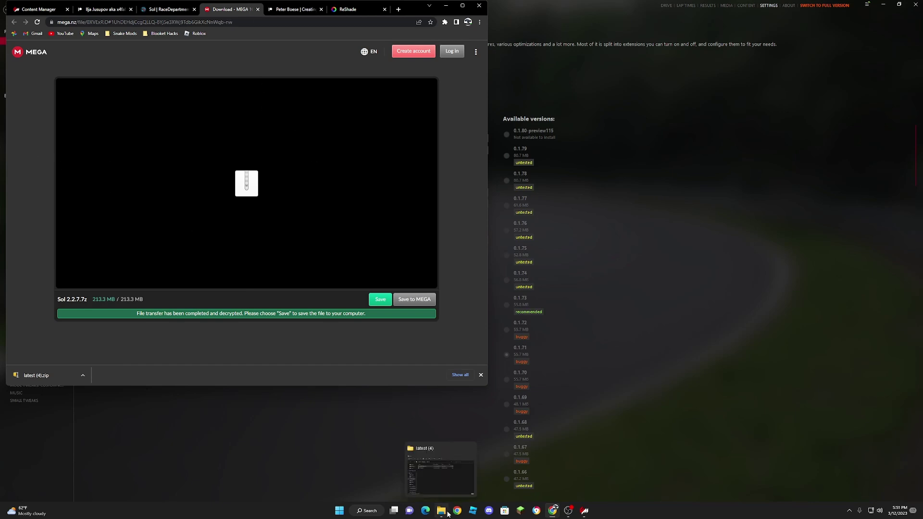
click(429, 495)
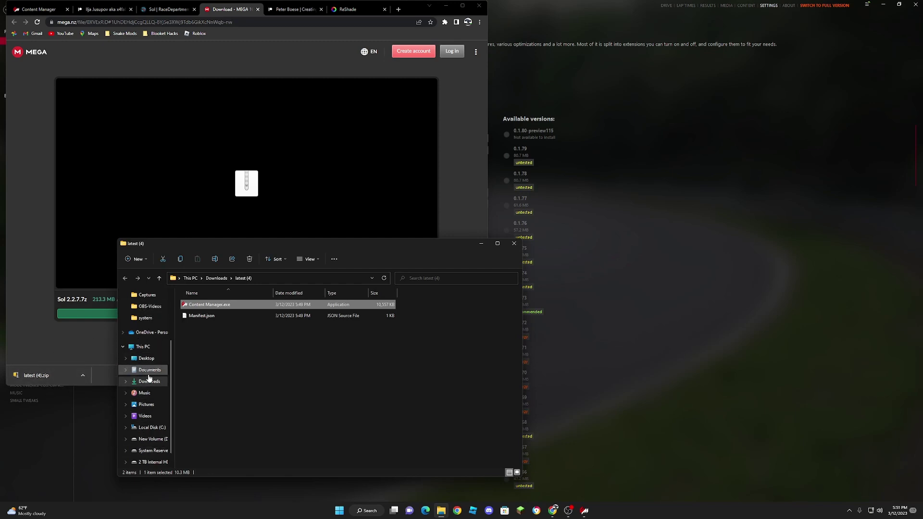
click(149, 382)
click(198, 394)
right_click(223, 397)
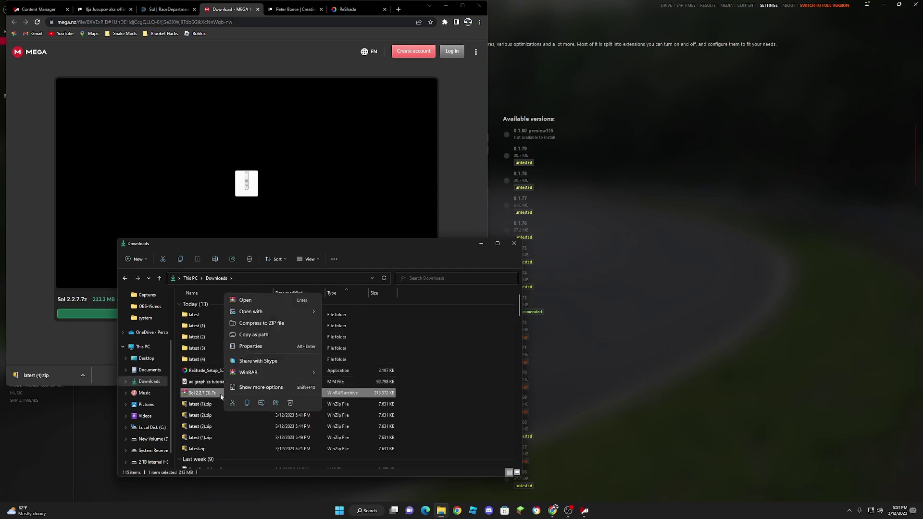
click(243, 302)
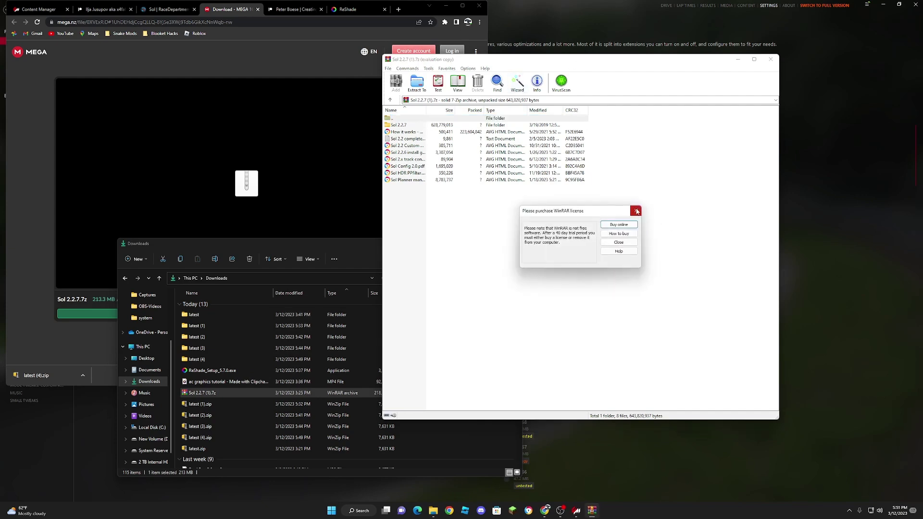
click(636, 211)
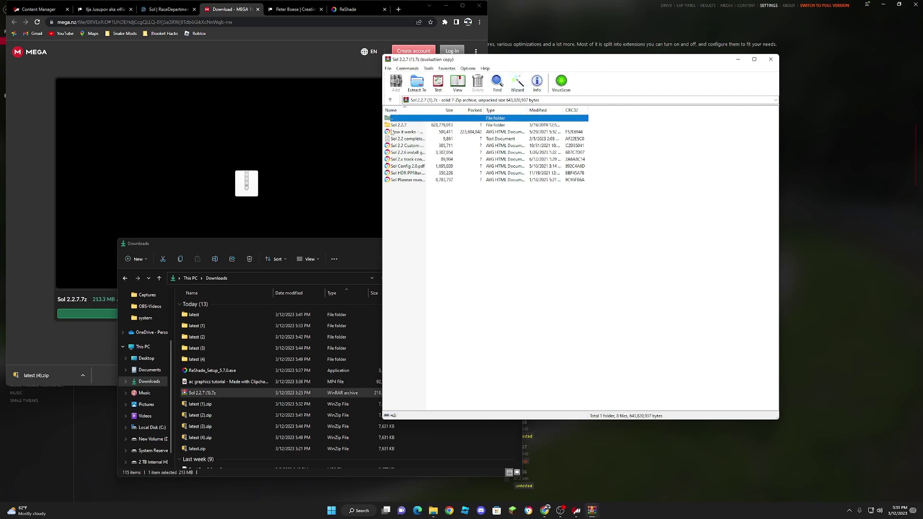
double_click(398, 125)
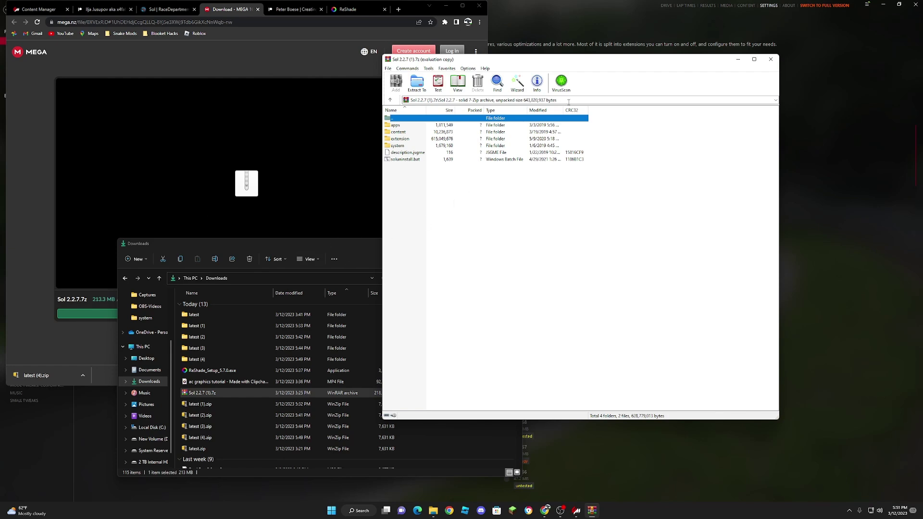
drag(596, 131, 535, 146)
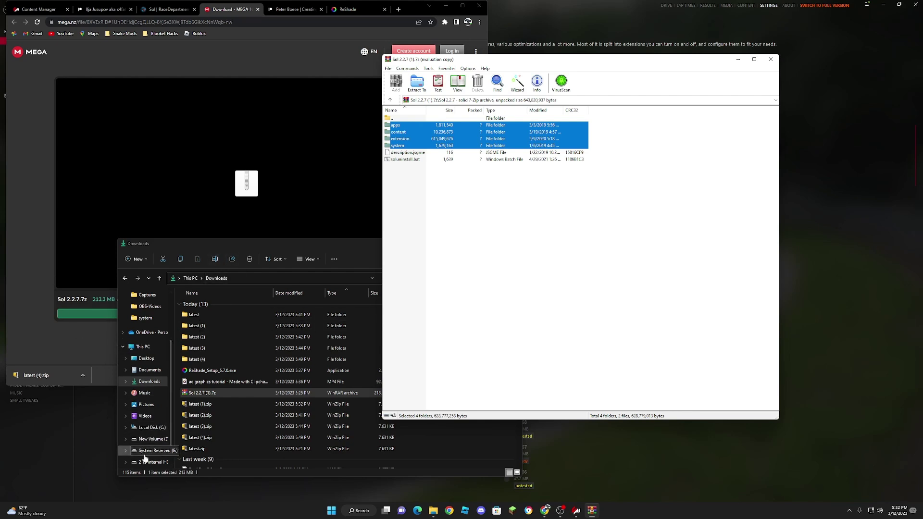
- Open the assettocorsa game folder under SteamLibrary\steamapps\common on the D: drive
click(151, 439)
click(204, 317)
double_click(204, 318)
double_click(199, 306)
double_click(199, 305)
double_click(220, 316)
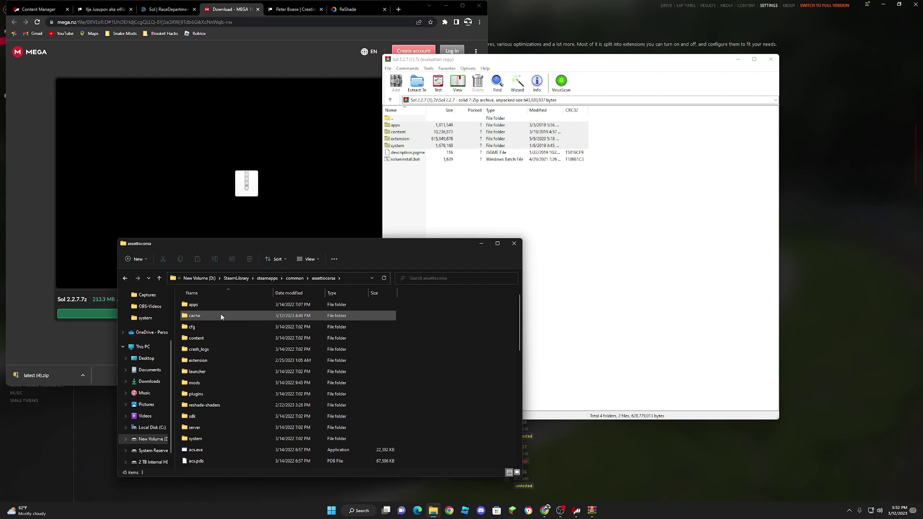
- Try to move Sol's apps, content, extension and system folders into the assettocorsa folder, and dismiss the file replacement prompt
drag(607, 125, 601, 147)
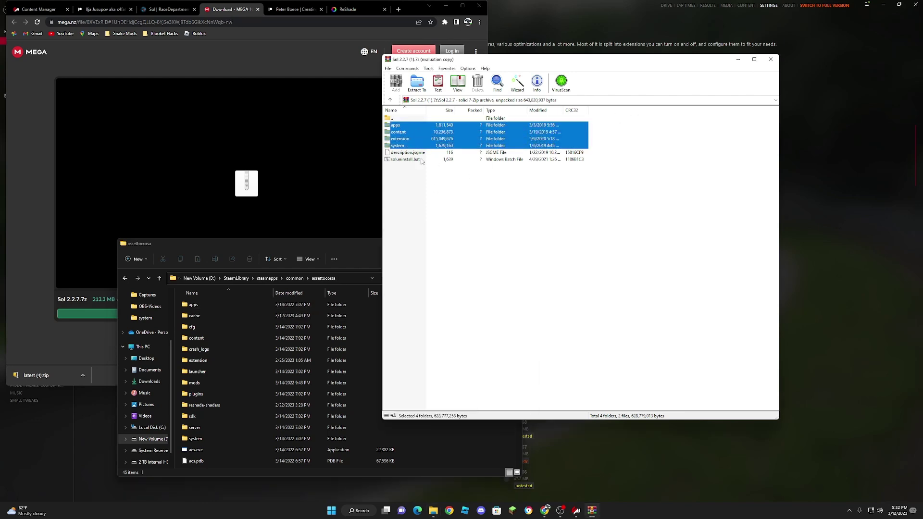
drag(399, 128, 465, 431)
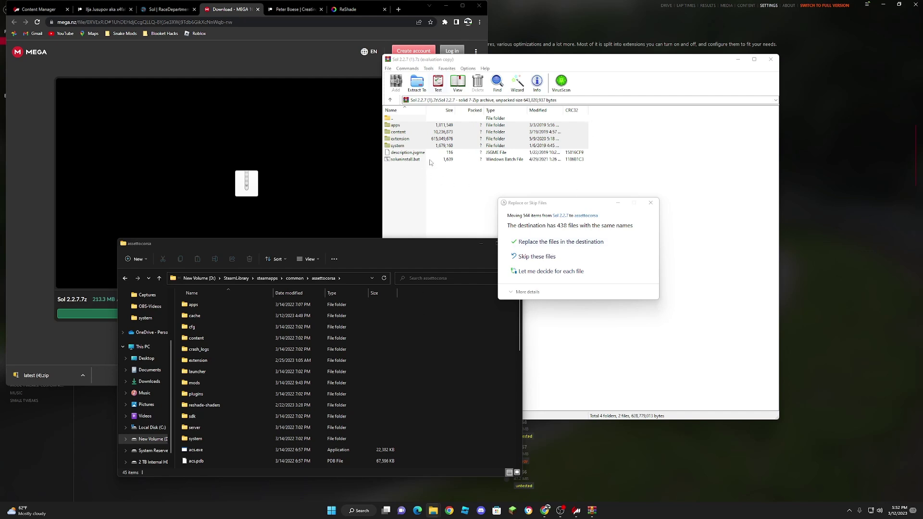
drag(565, 211, 490, 254)
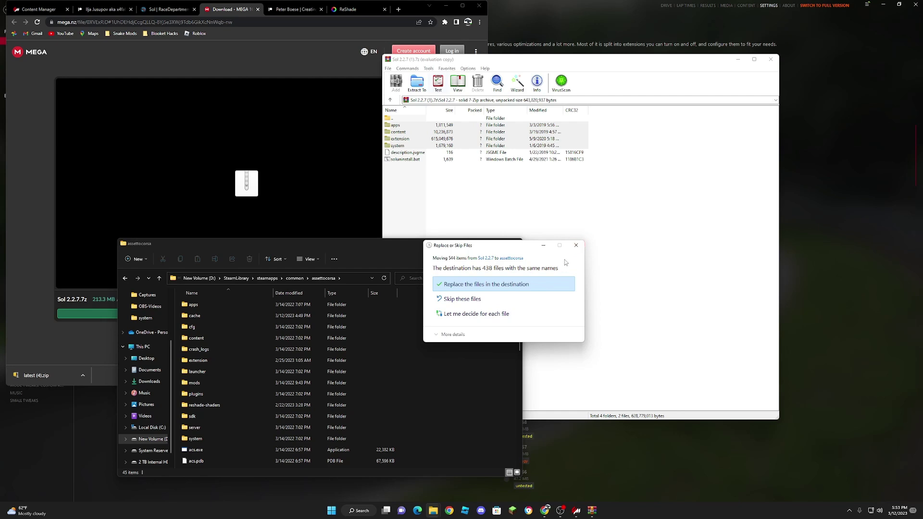
click(576, 246)
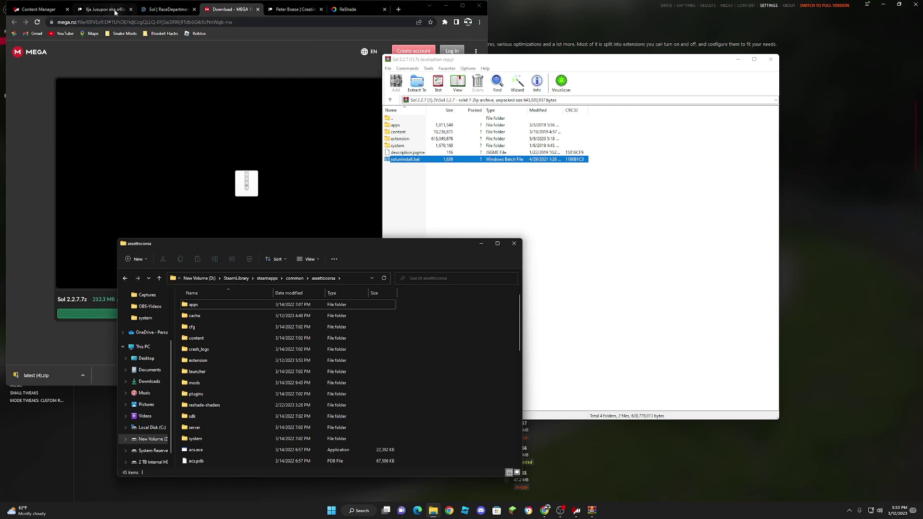
- Open the Pure creator's Patreon page in the browser
click(293, 10)
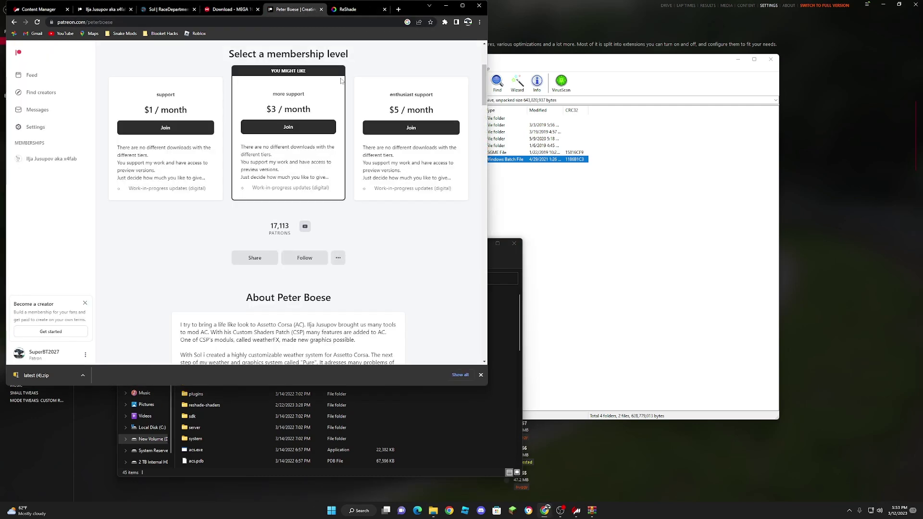
- Close the MEGA download page and browse the recent posts on the Pure creator's Patreon page
scroll(356, 187, up, 3)
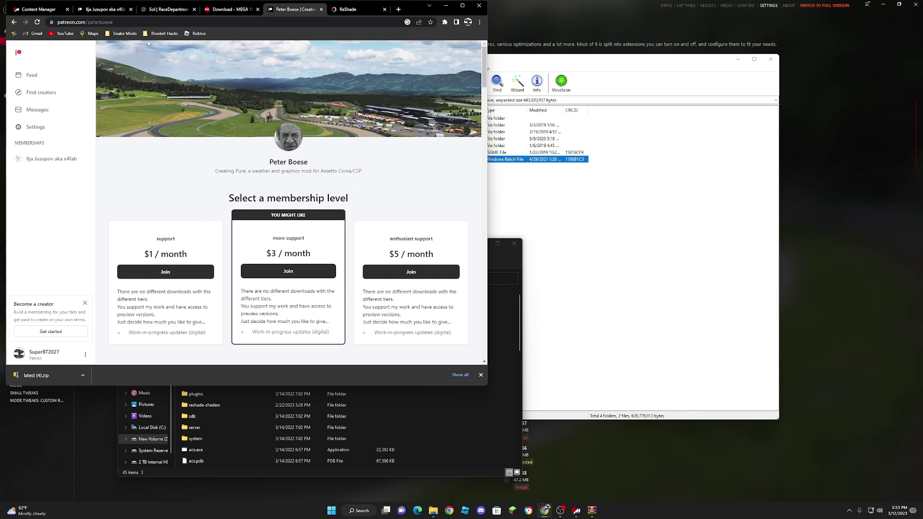
click(258, 9)
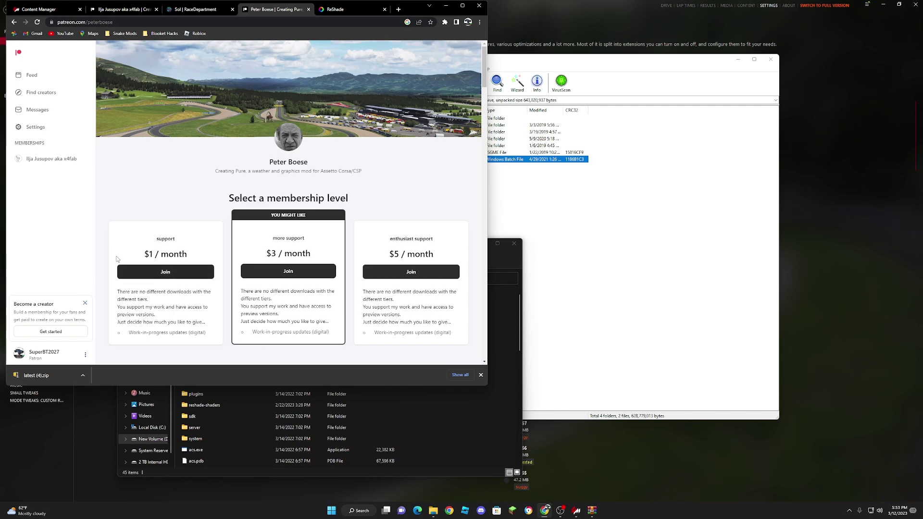
scroll(211, 324, down, 10)
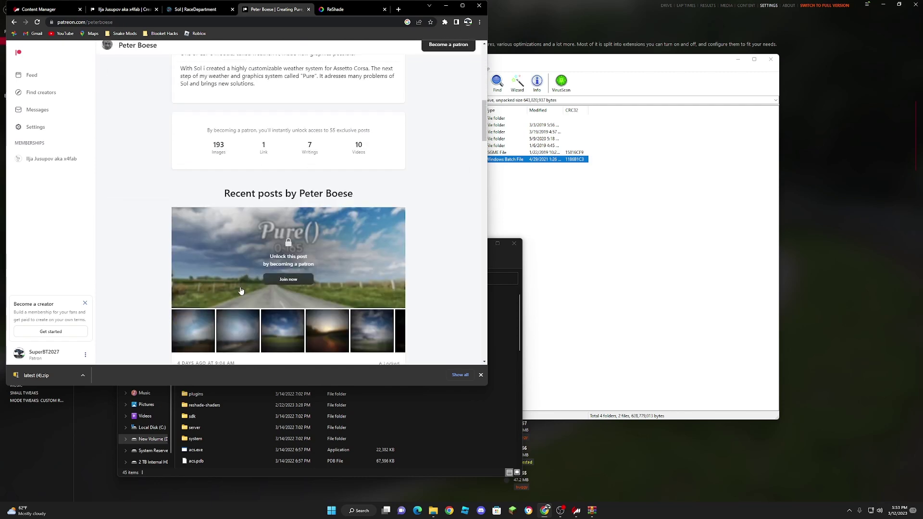
scroll(238, 282, down, 3)
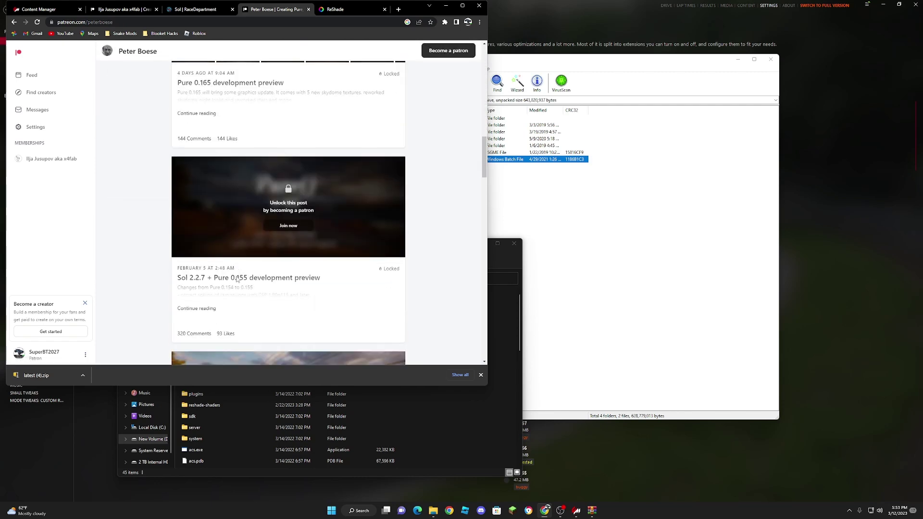
- Open the locked Pure 0.165 development preview post's membership checkout and return to the creator page without subscribing
click(202, 115)
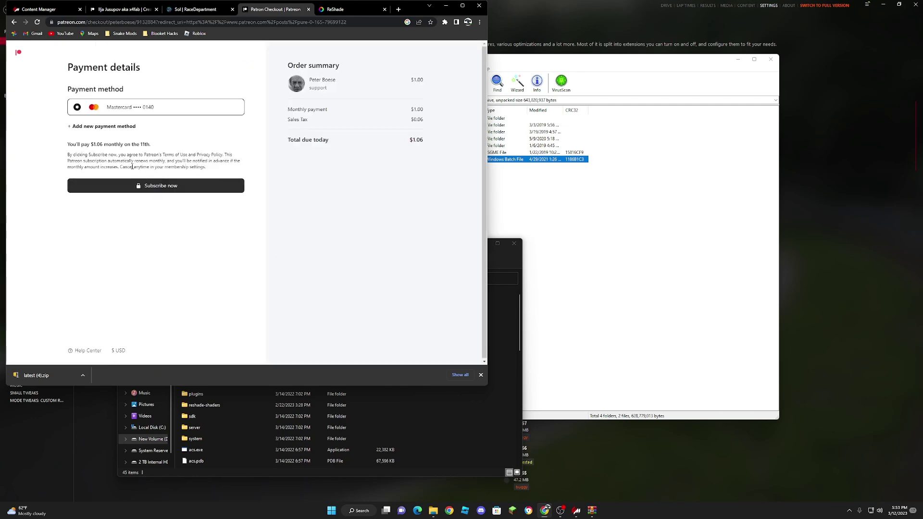
click(14, 22)
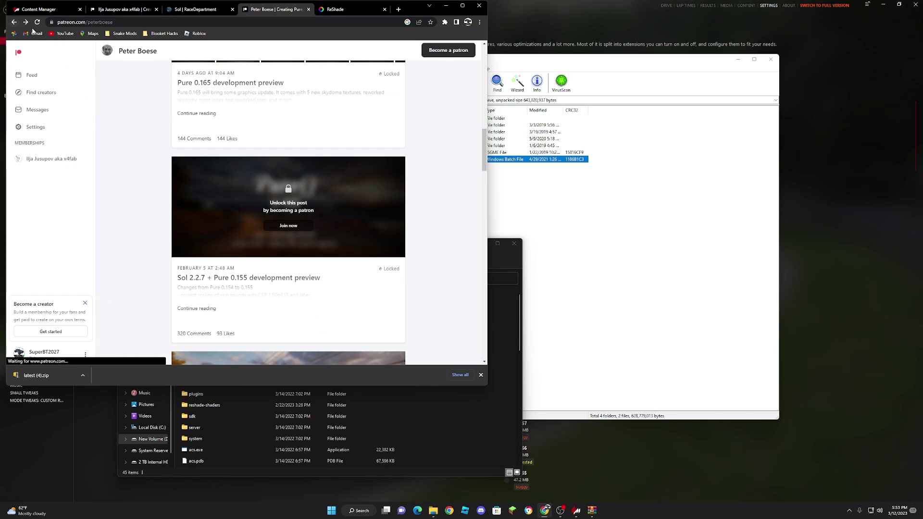
scroll(432, 341, up, 4)
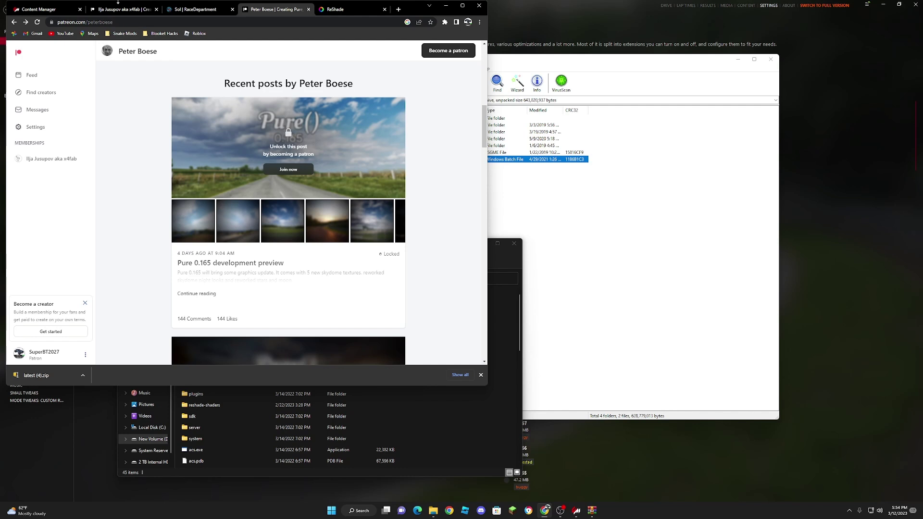
- Download the standard ReShade 5.7.0 installer from the ReShade website's download section
click(347, 7)
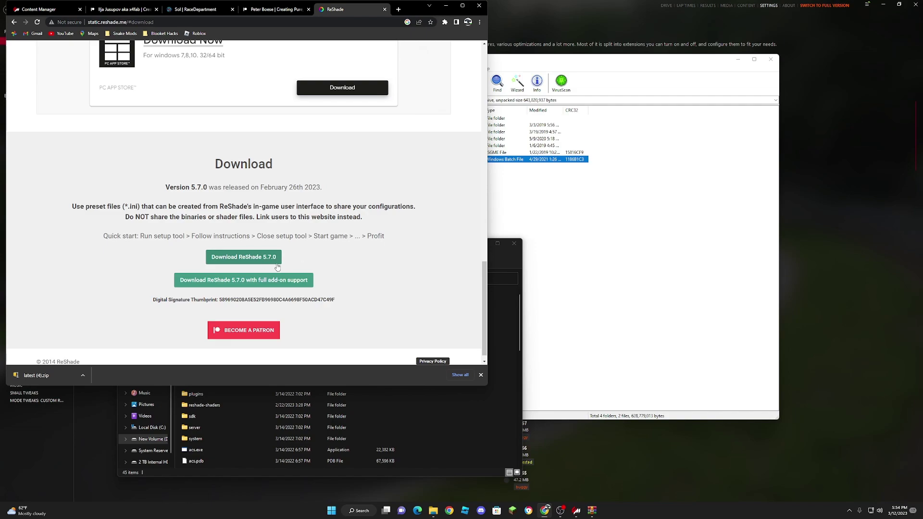
scroll(289, 251, up, 10)
scroll(285, 248, up, 6)
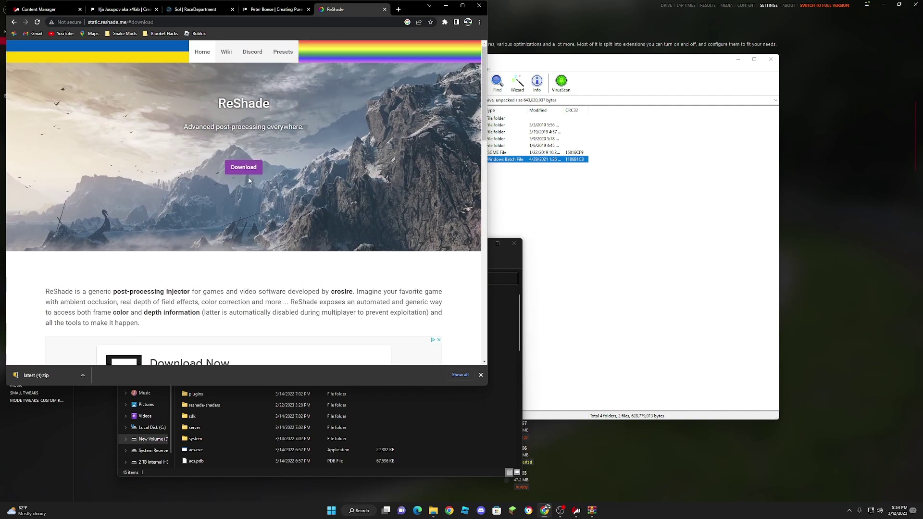
click(247, 169)
scroll(243, 217, up, 15)
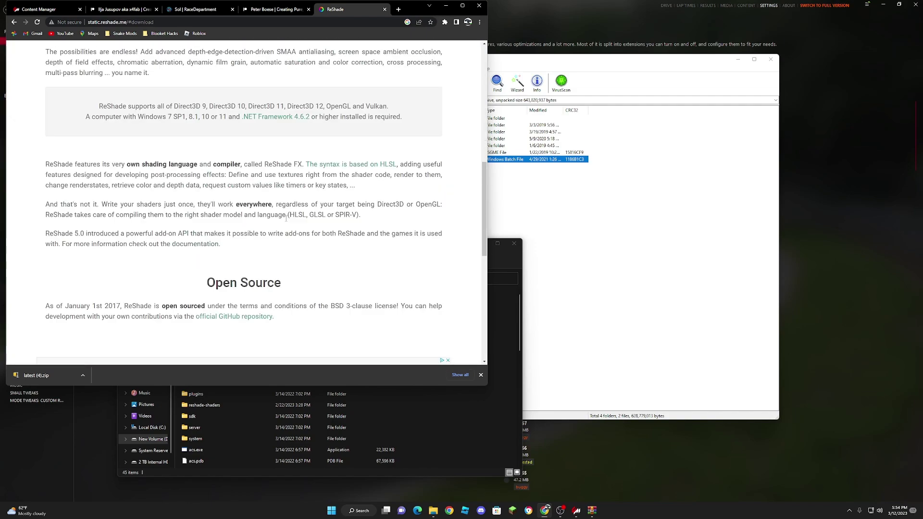
click(245, 168)
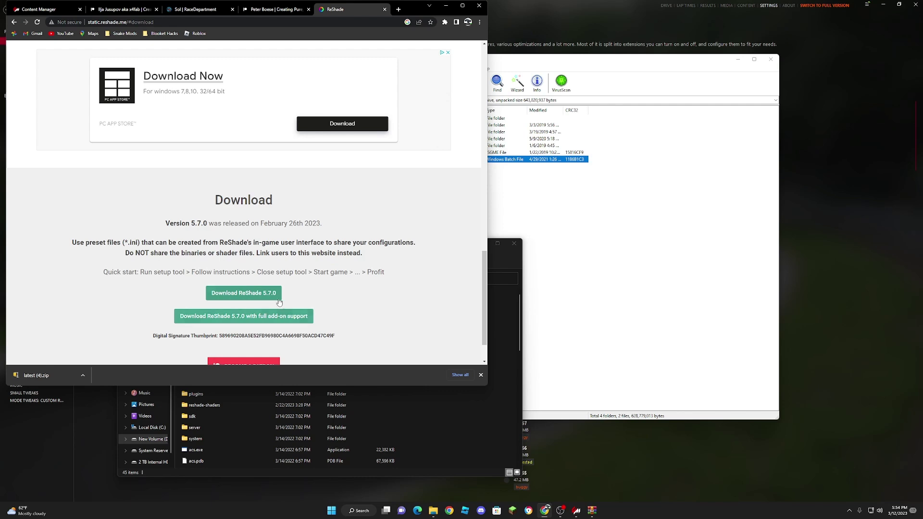
click(262, 294)
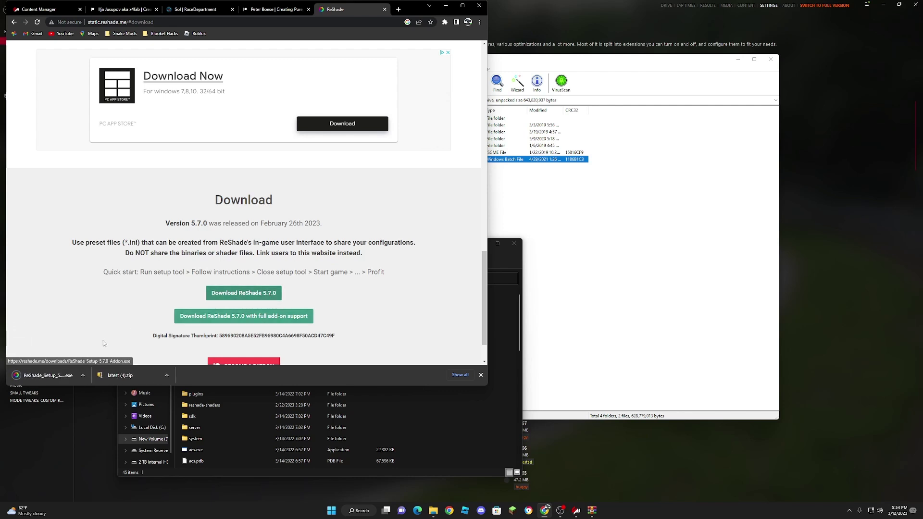
- Run the ReShade installer and uninstall the existing ReShade from Acs (acs.exe) with the DirectX 10/11/12 rendering API
click(45, 376)
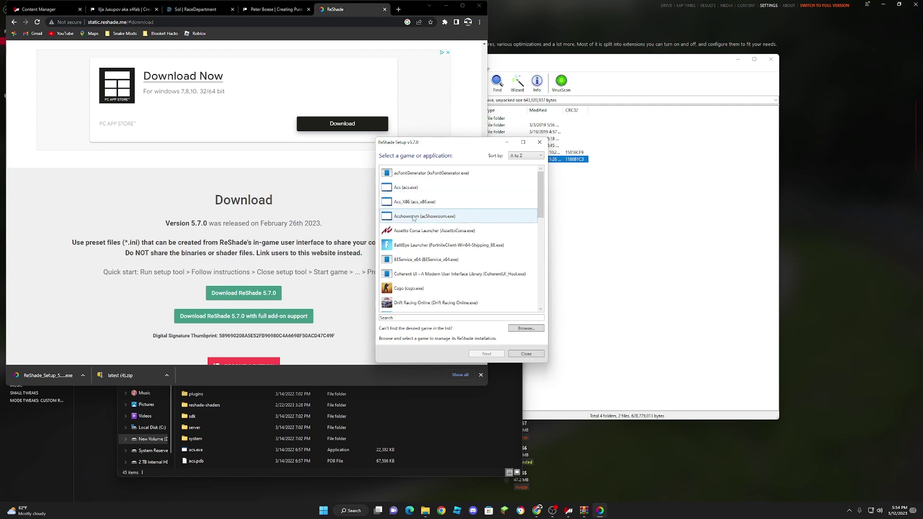
click(407, 189)
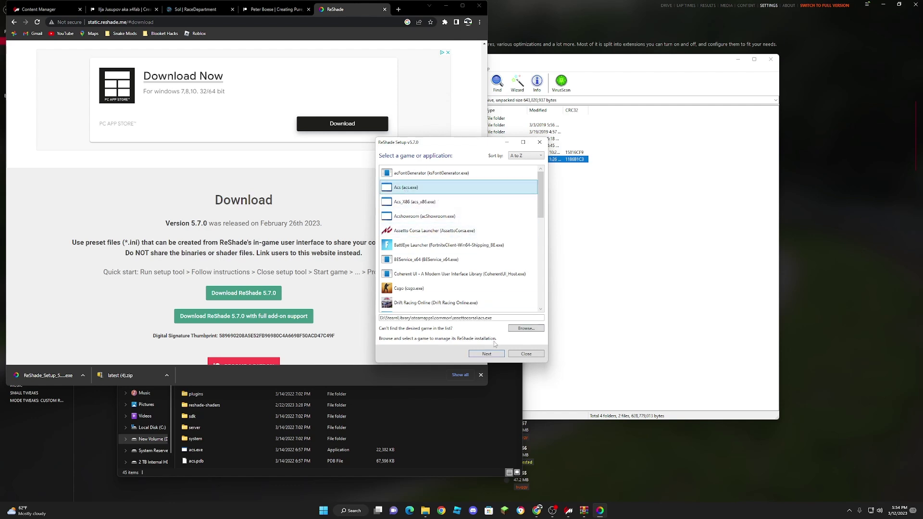
click(487, 355)
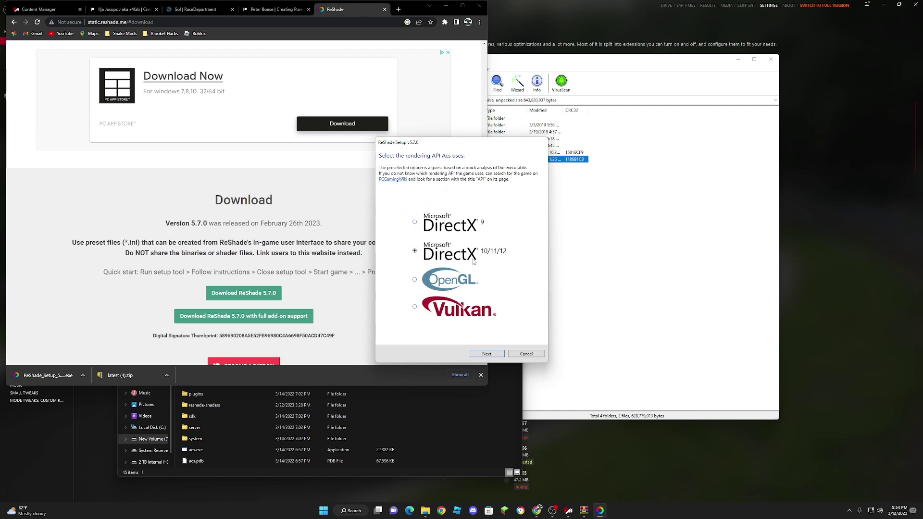
click(496, 355)
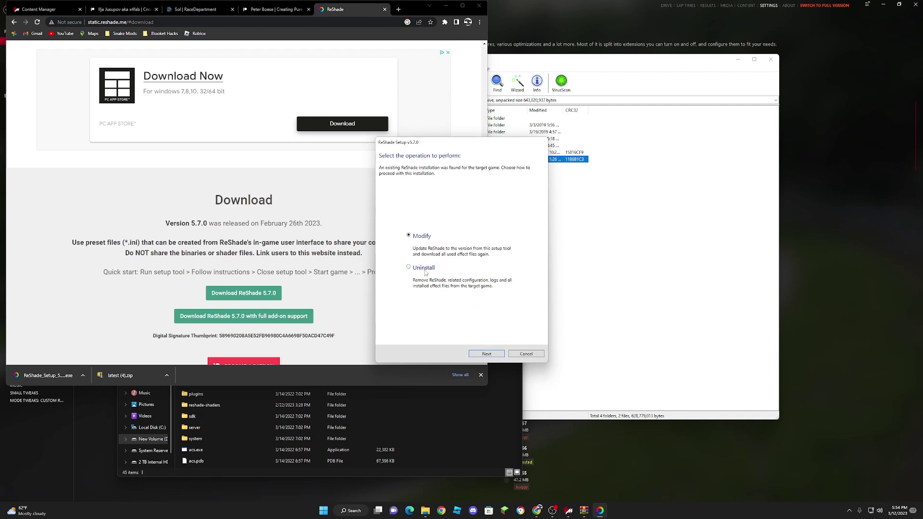
click(486, 354)
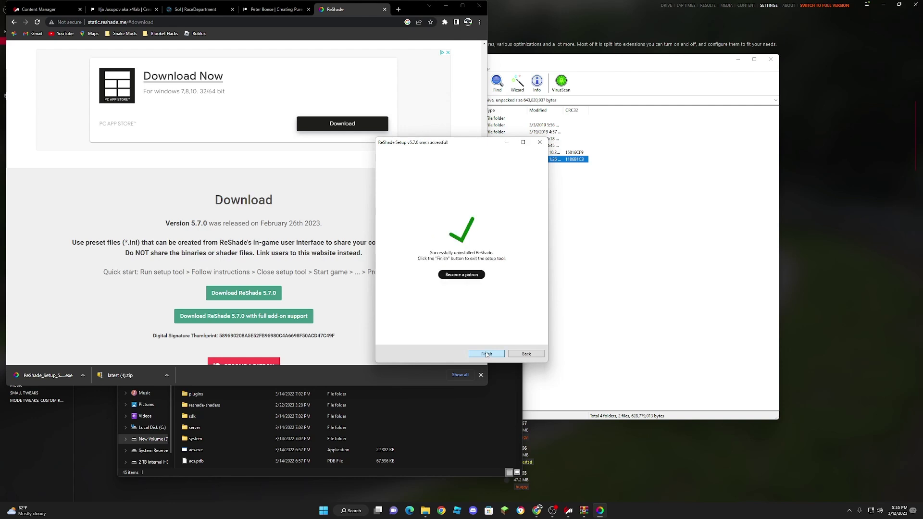
click(487, 354)
- Start a fresh ReShade setup for Acs (acs.exe) using the DirectX 10/11/12 rendering API
click(51, 375)
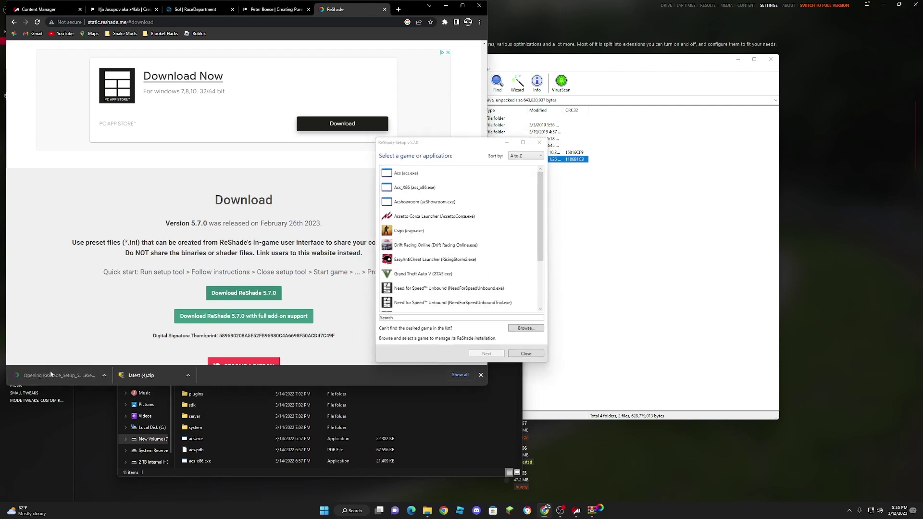
click(408, 187)
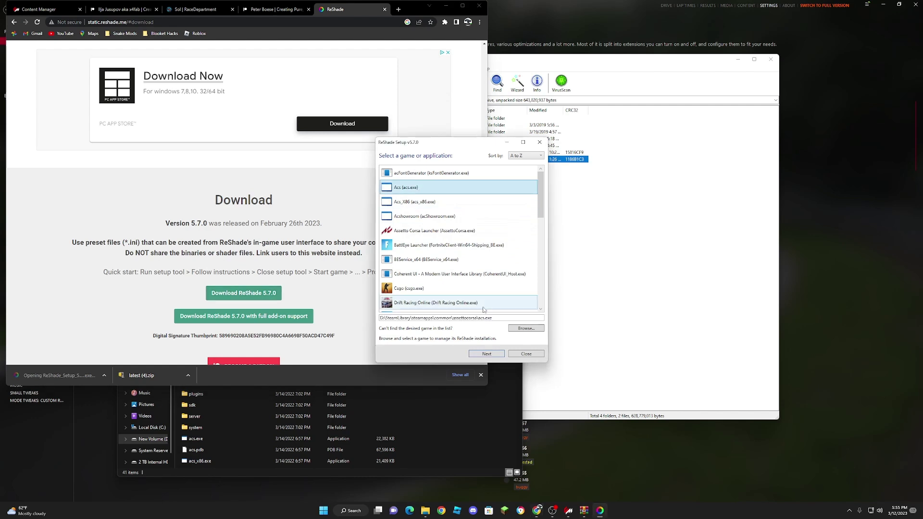
click(486, 355)
click(484, 355)
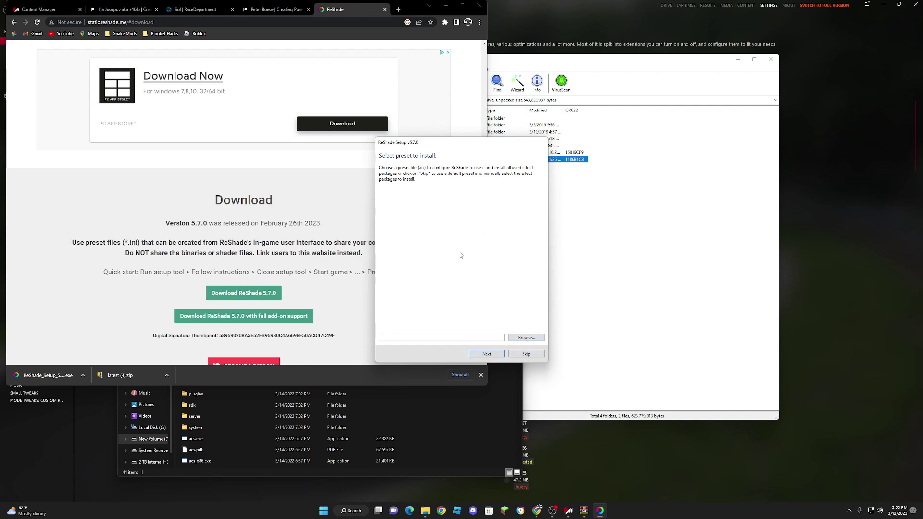
- Continue without a preset file, select all effect packages, and complete the ReShade installation
click(490, 357)
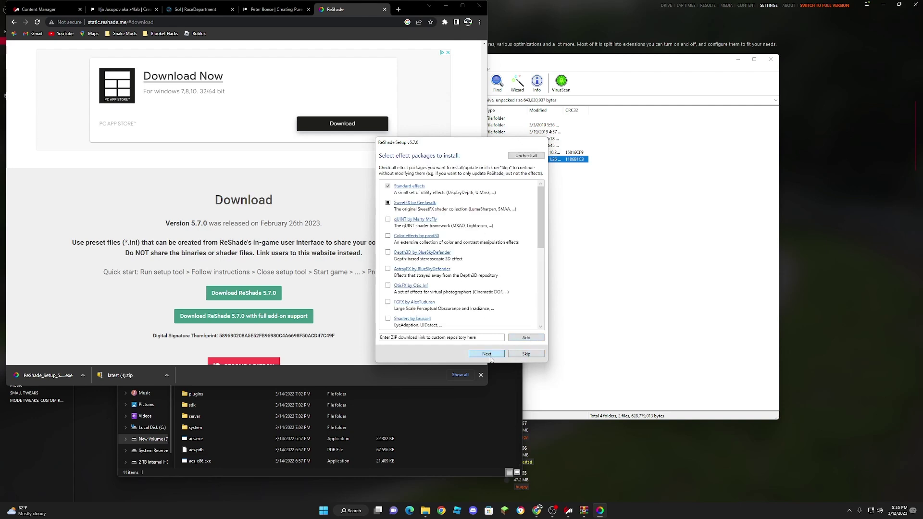
click(530, 156)
click(529, 155)
scroll(457, 248, down, 5)
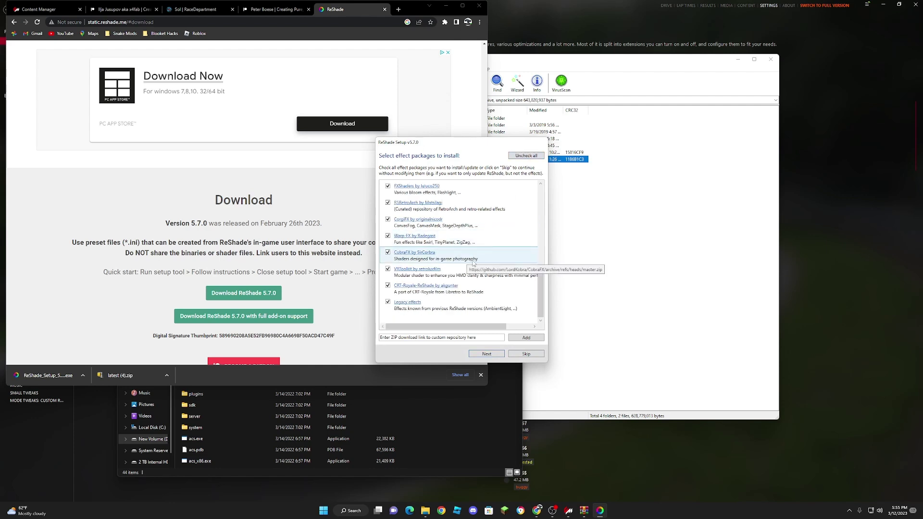
click(487, 354)
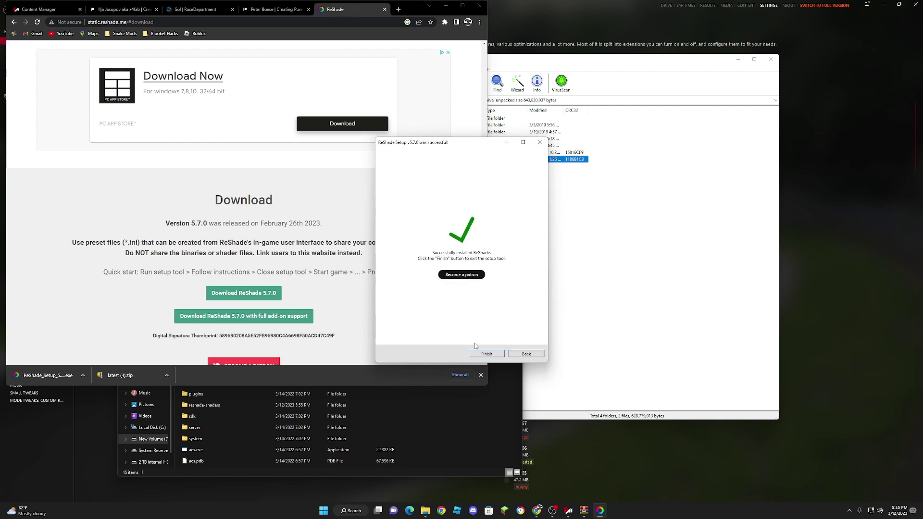
click(494, 355)
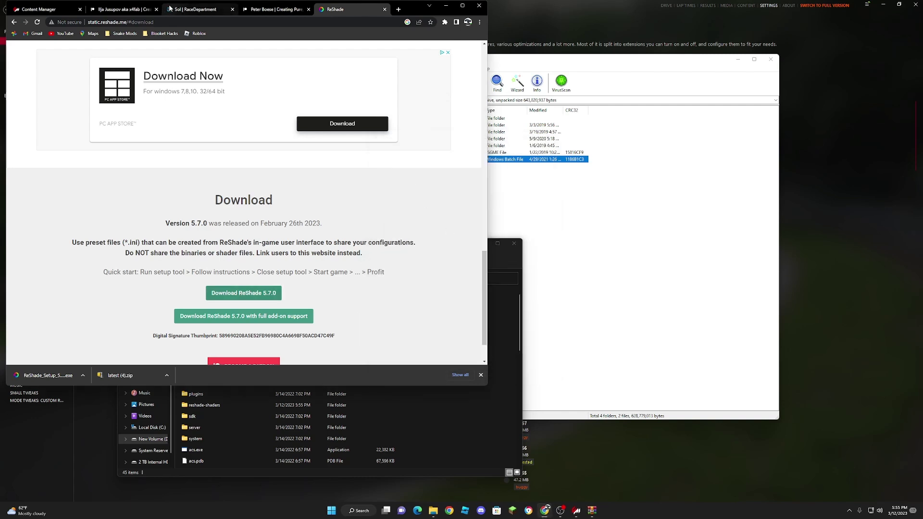
- Clear the browser, game folder and Sol archive windows to return to Content Manager's Custom Shaders Patch settings
click(478, 5)
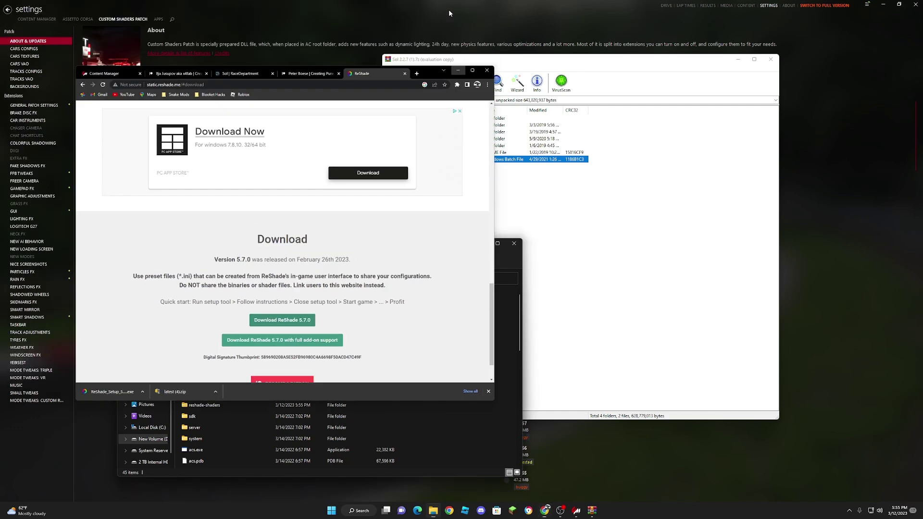
click(513, 244)
click(258, 104)
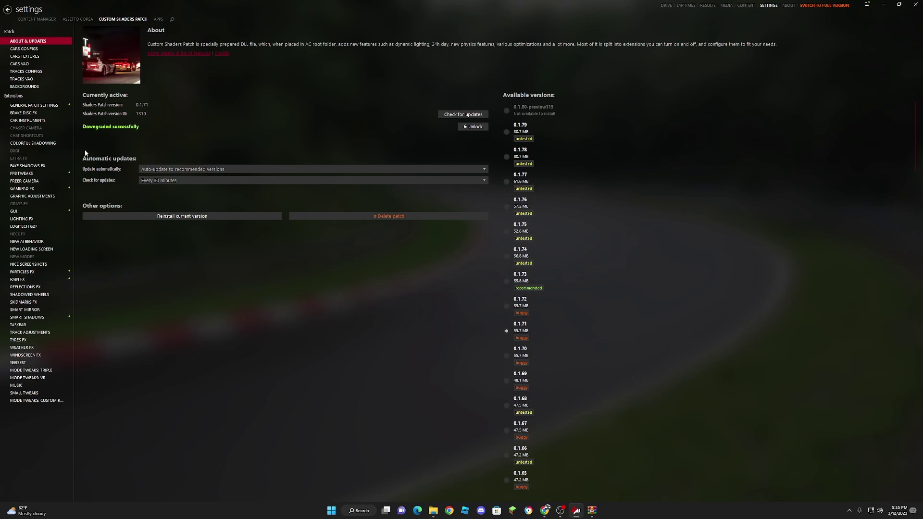
- Set the Weather FX controller script to Sol 2.4 and the weather script to Sol
click(24, 348)
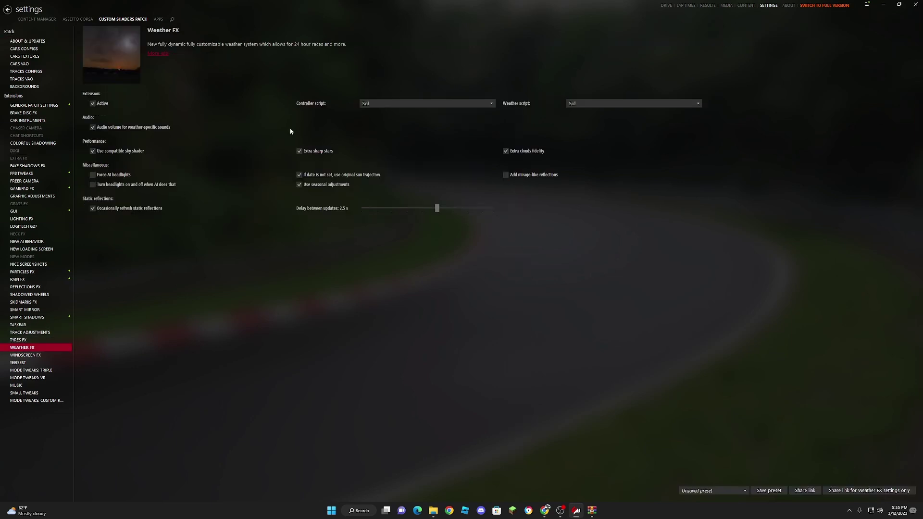
click(402, 103)
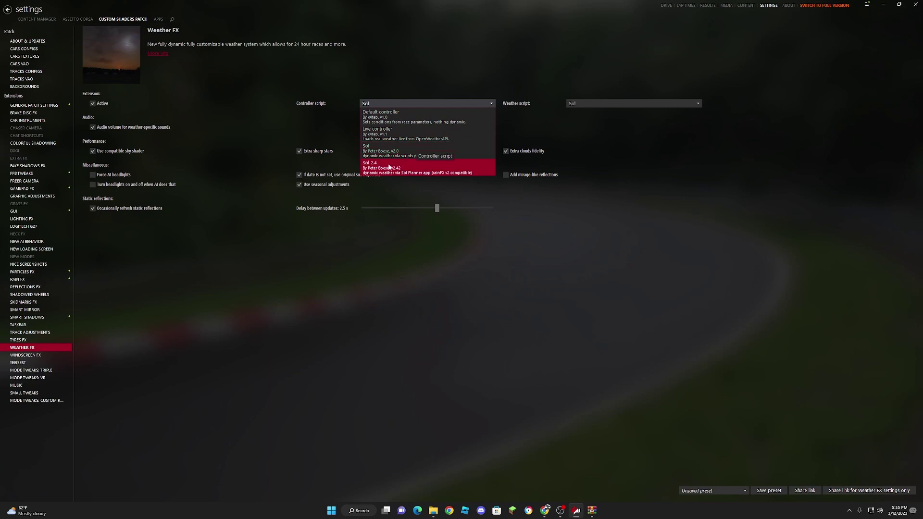
click(376, 169)
click(595, 102)
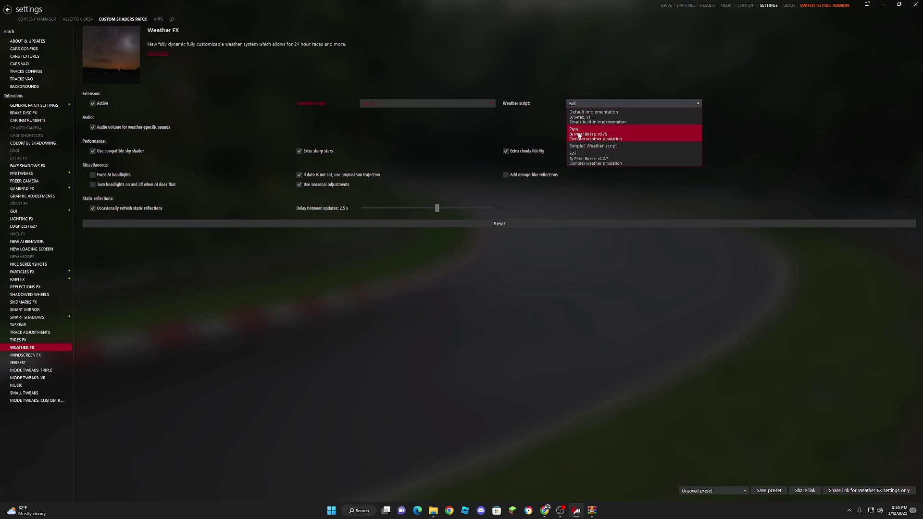
click(607, 165)
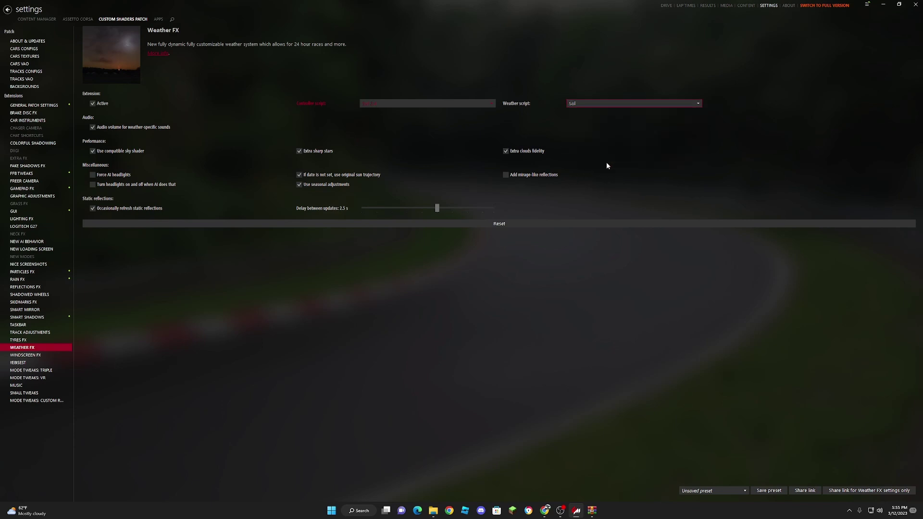
click(527, 223)
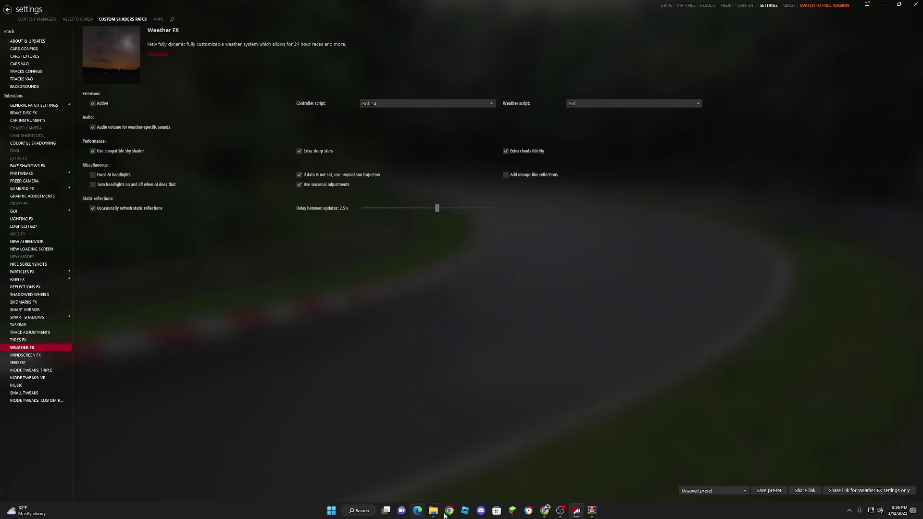
- Return to the browser and search Google for "assetto corsa drift" in a new tab
click(546, 509)
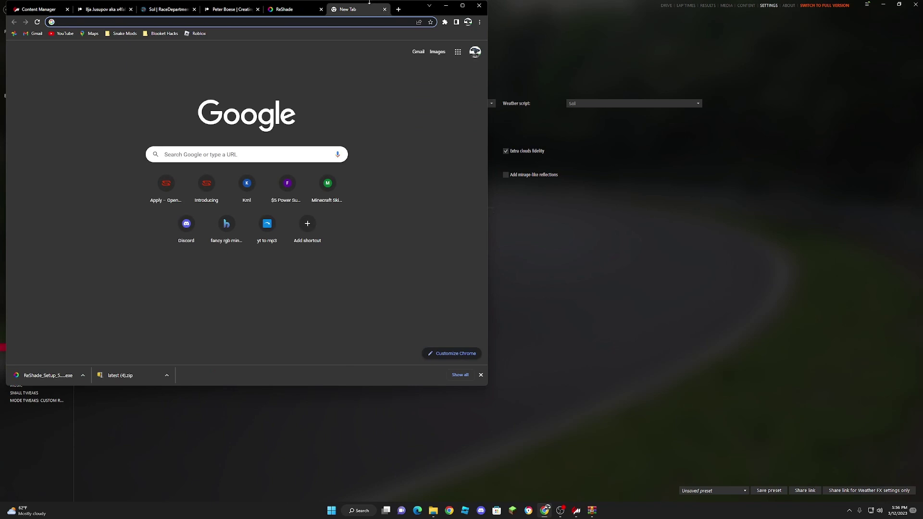
text(assetto corsa )
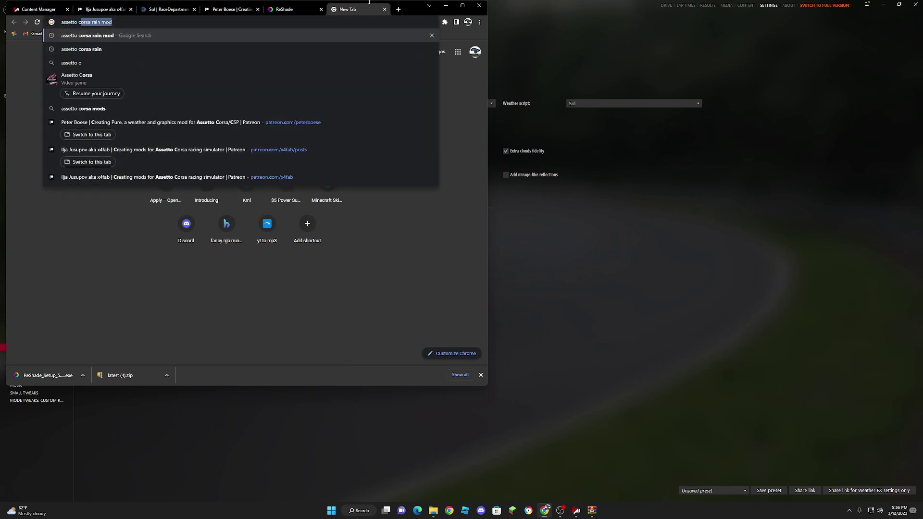
text(drift)
key(Return)
scroll(120, 210, down, 5)
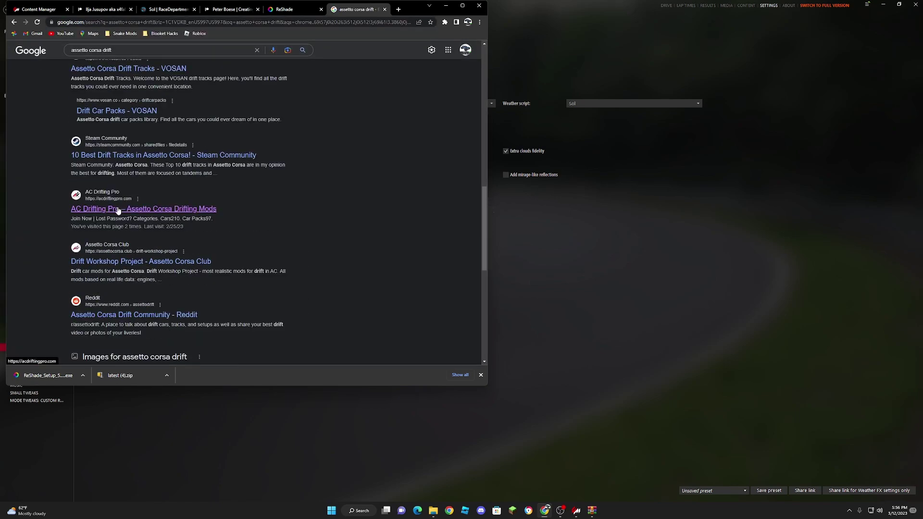
- Open the AC Drifting Pro site and view its YoikiGarage Nissan Silvia S15 C-WEST 2SPEC car mod page
click(120, 210)
click(213, 242)
scroll(212, 243, down, 3)
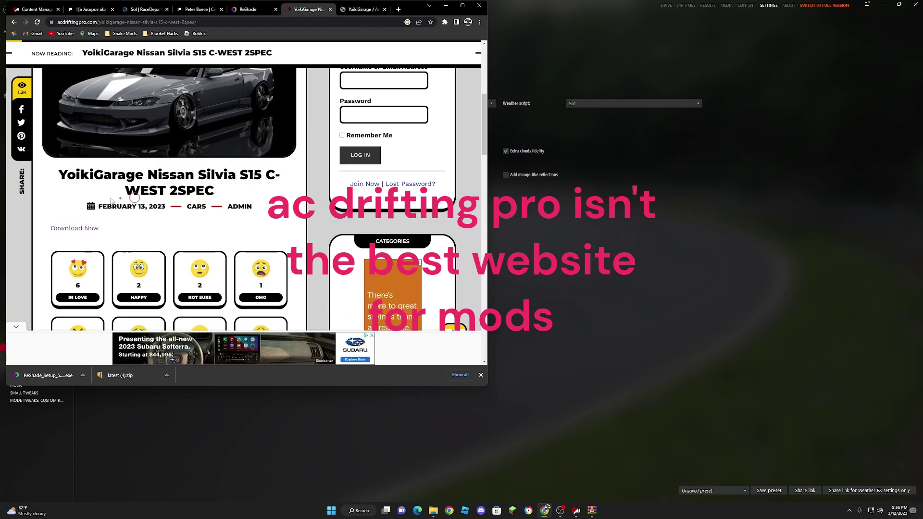
- Go to the RaceDepartment site and open its AC Cars download listing for Assetto Corsa
click(125, 22)
text(racedepartment)
key(Return)
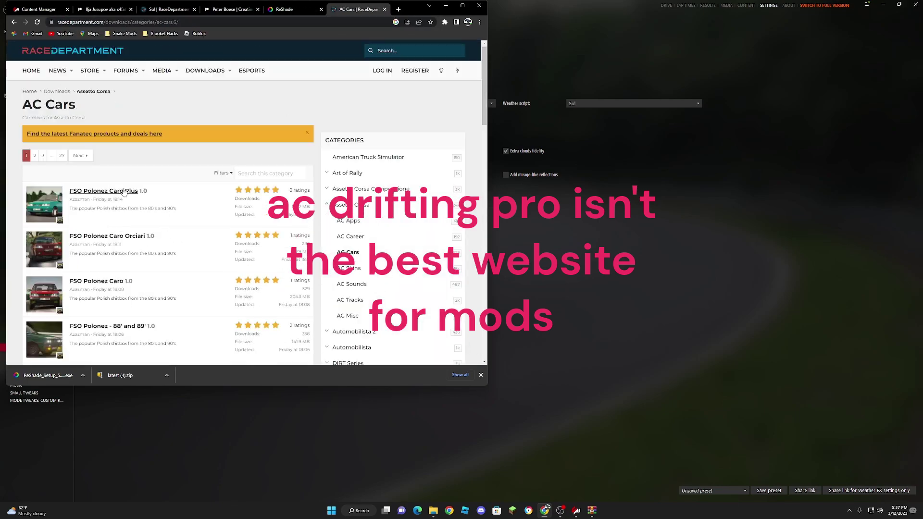
- Find the Nine Elms (South London Drift) track mod on RaceDepartment, sign in and start its download
scroll(158, 192, down, 15)
click(32, 298)
scroll(159, 192, down, 5)
click(216, 201)
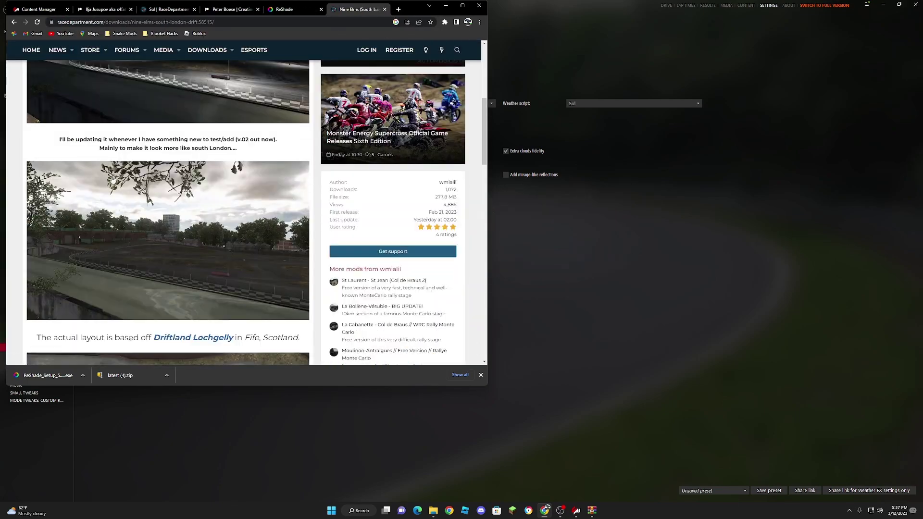
click(398, 103)
click(173, 226)
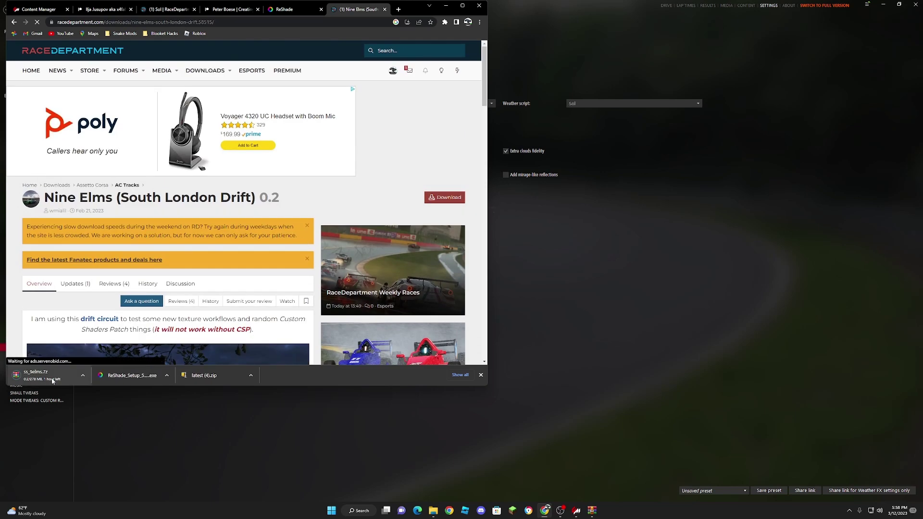
- Search for "assetto corsa cars download" in a new tab and open the assettocorsa.club car mods page
key(ctrl+t)
text(assetto corsa cars download)
key(Return)
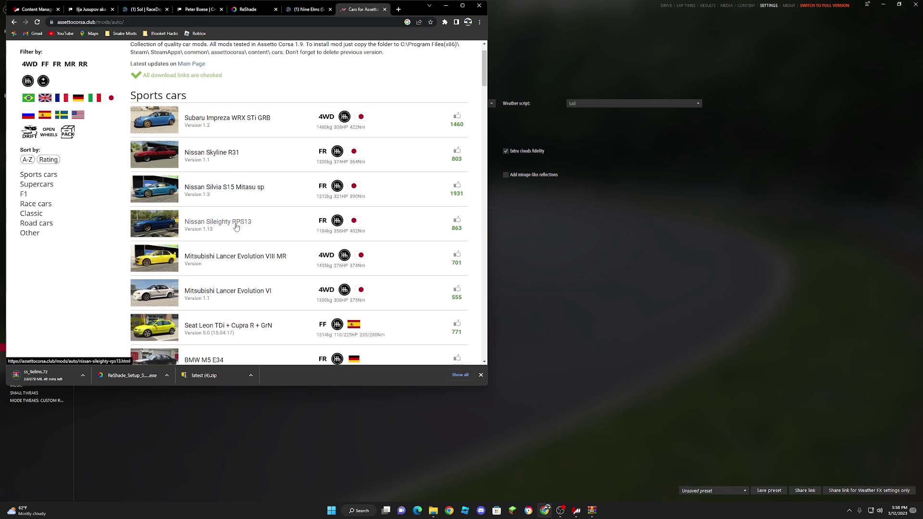
- Browse the sports car mods, filter the list to drift cars and clear the filter again
scroll(239, 228, down, 4)
scroll(235, 227, down, 5)
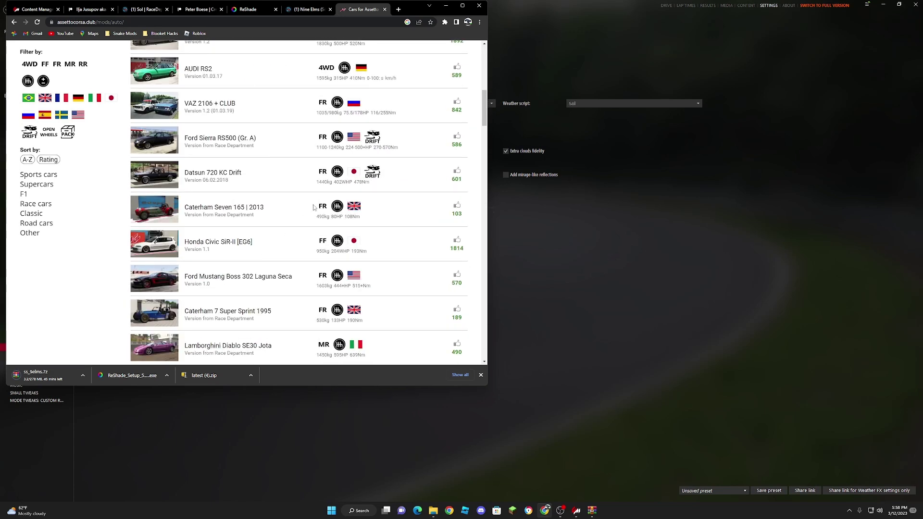
scroll(317, 162, up, 8)
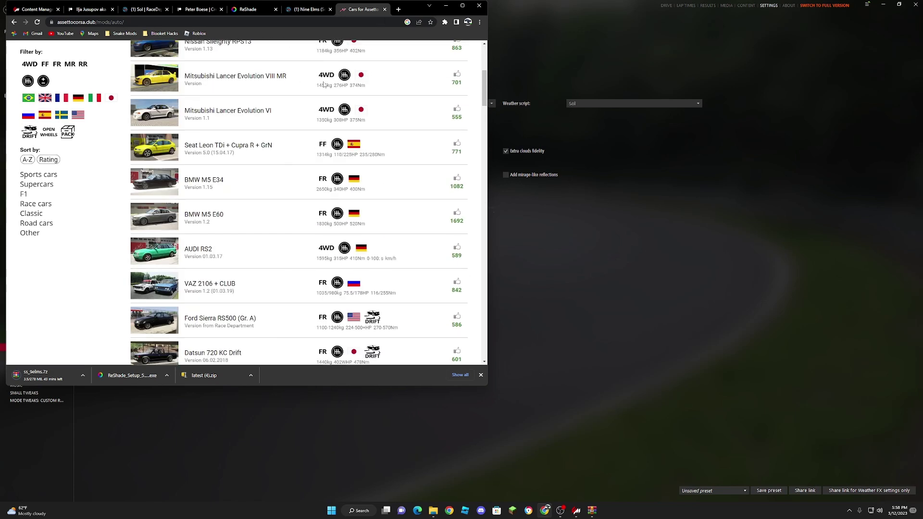
click(29, 137)
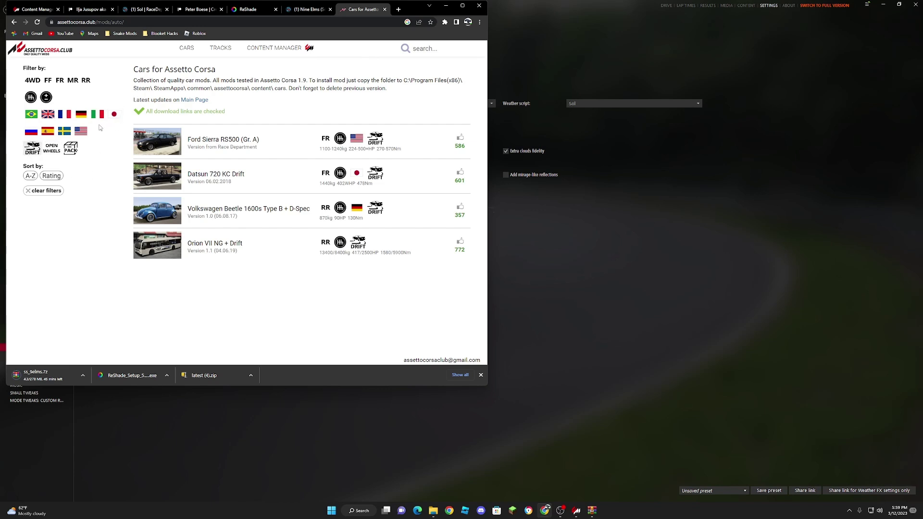
click(57, 192)
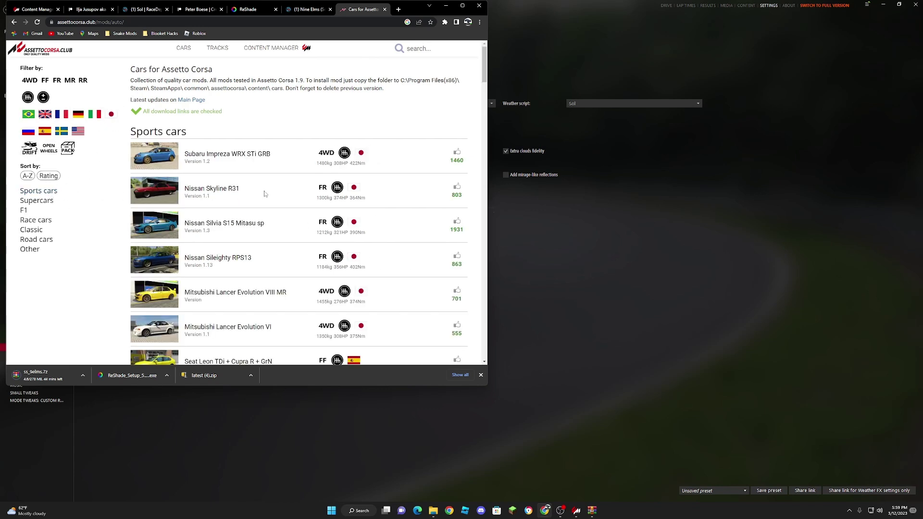
- Try to download the Nissan Silvia S15 Mitasu sp mod from its page and return to the car list
click(240, 223)
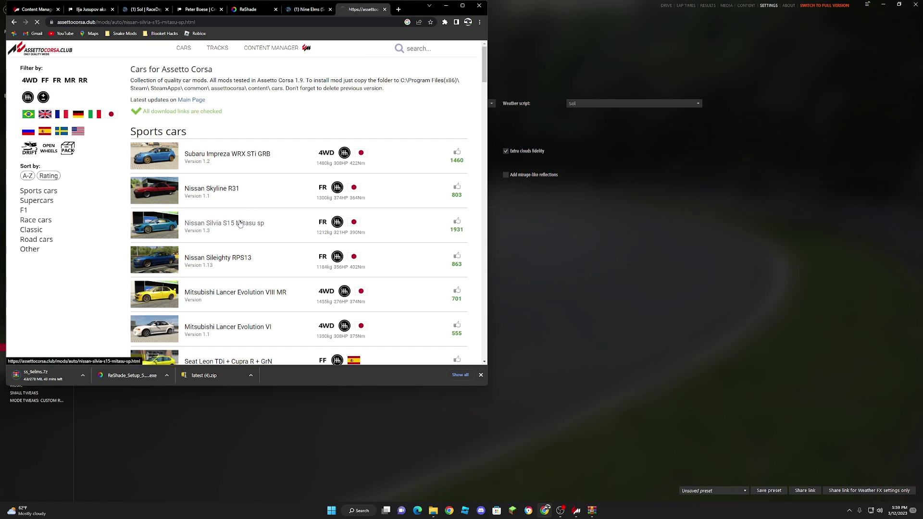
click(332, 301)
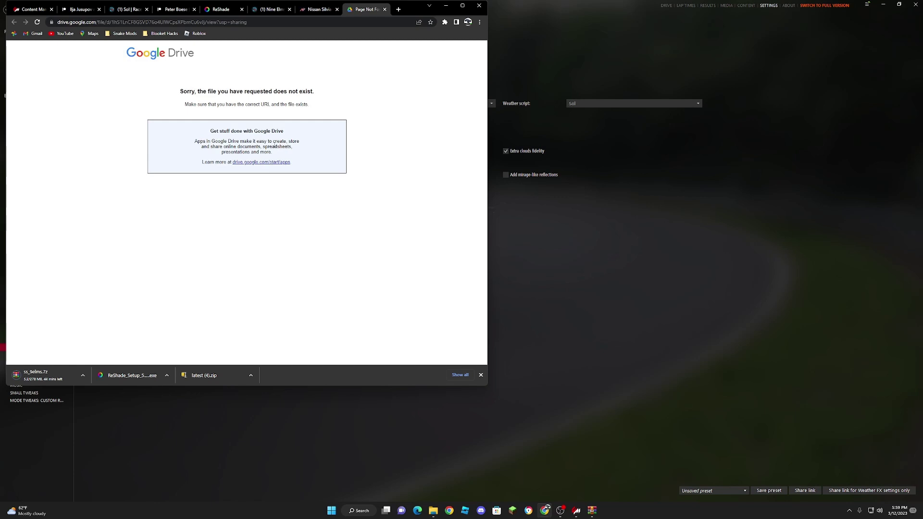
click(385, 10)
scroll(284, 91, down, 1)
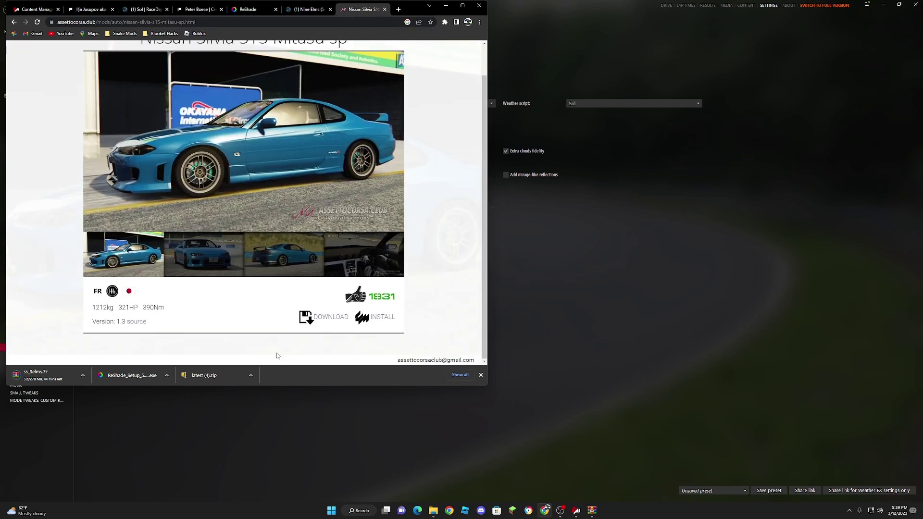
scroll(149, 218, up, 1)
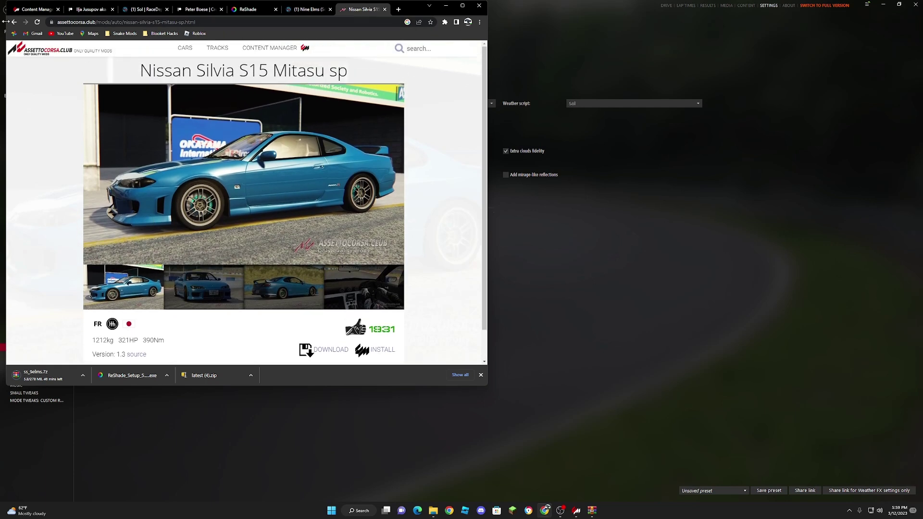
scroll(231, 140, down, 1)
scroll(181, 170, up, 1)
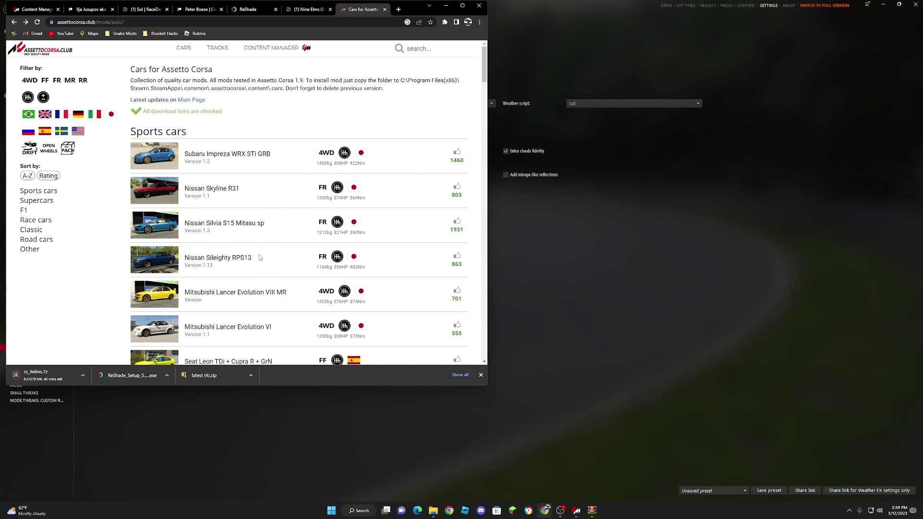
- Download the Mitsubishi Lancer Evolution VIII MR mod from its page and return to the car list
click(257, 296)
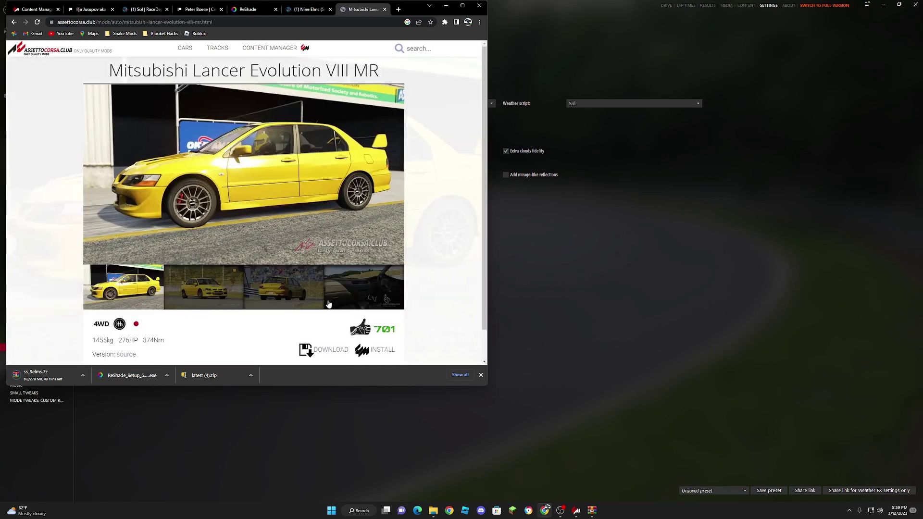
click(328, 350)
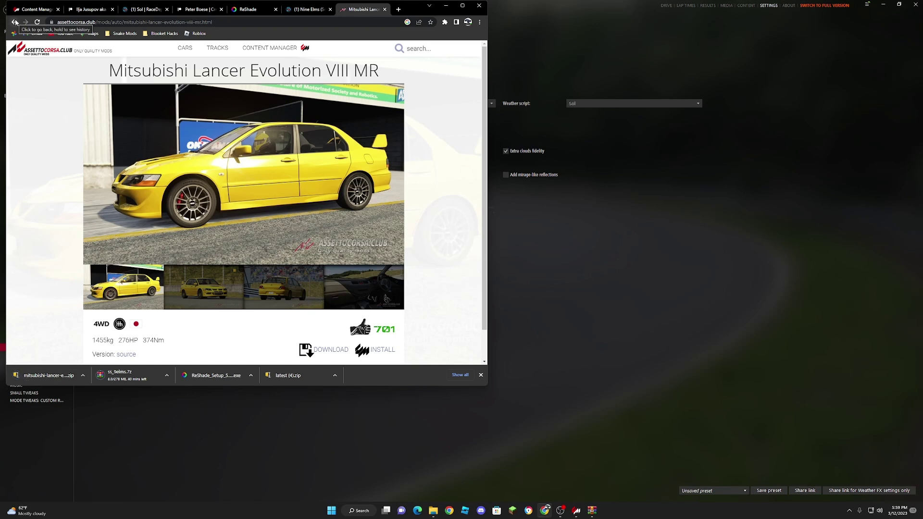
click(15, 22)
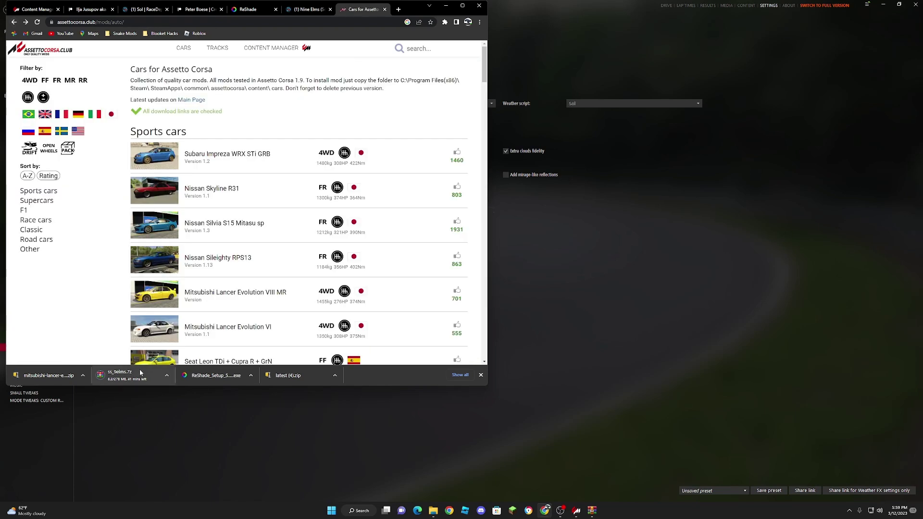
- Cancel the running download of ss_9elms.7z
click(168, 377)
click(189, 430)
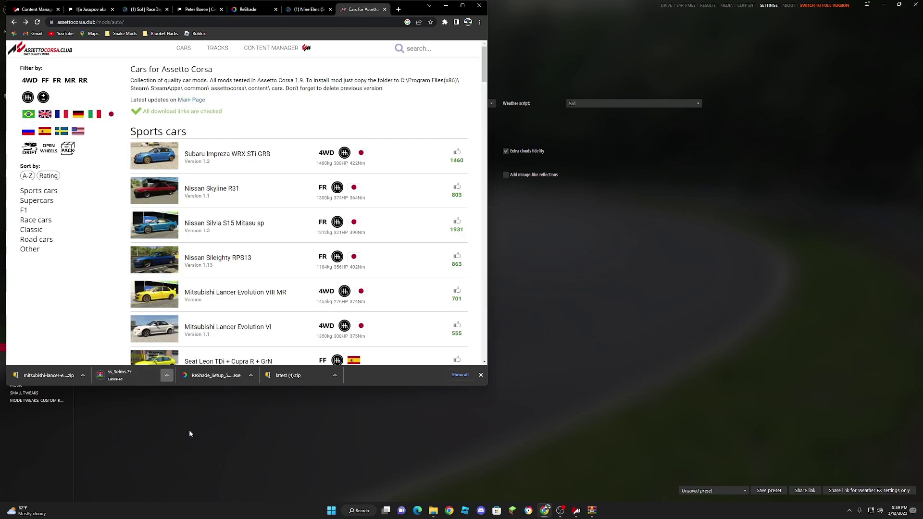
scroll(154, 202, down, 3)
scroll(121, 145, up, 3)
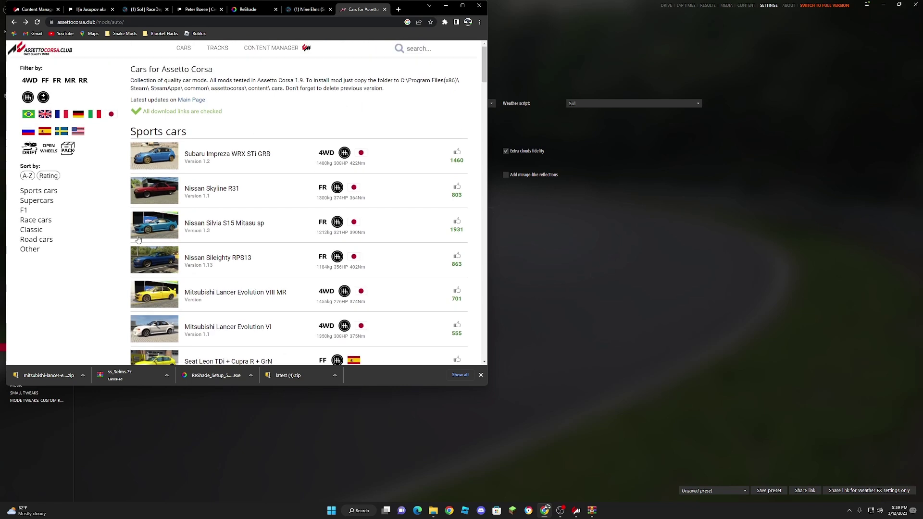